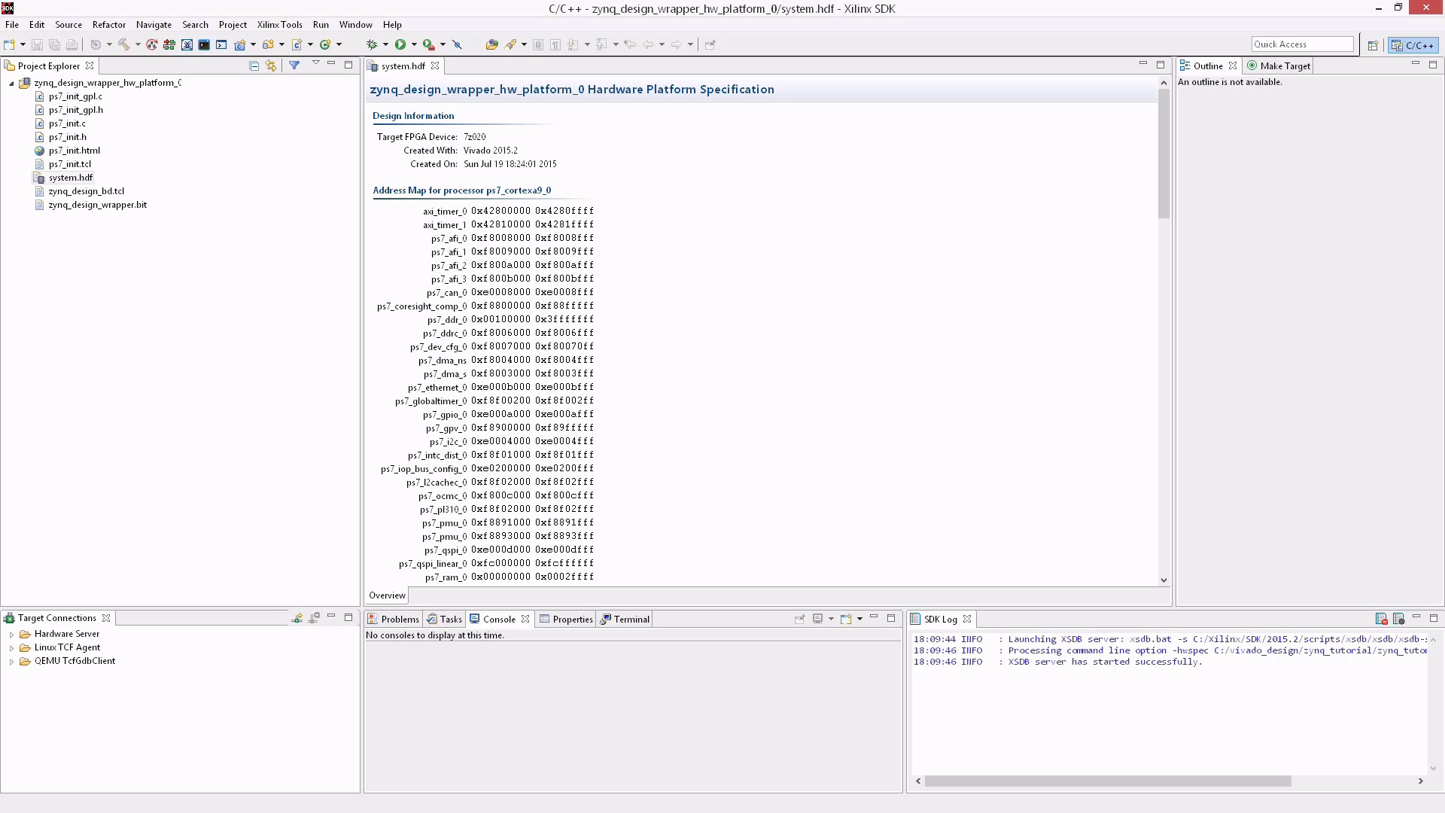
# Register the C:\micrium\ucos_v1_30\ucos folder as a new local repository and save the preferences
pyautogui.click(279, 24)
pyautogui.click(294, 43)
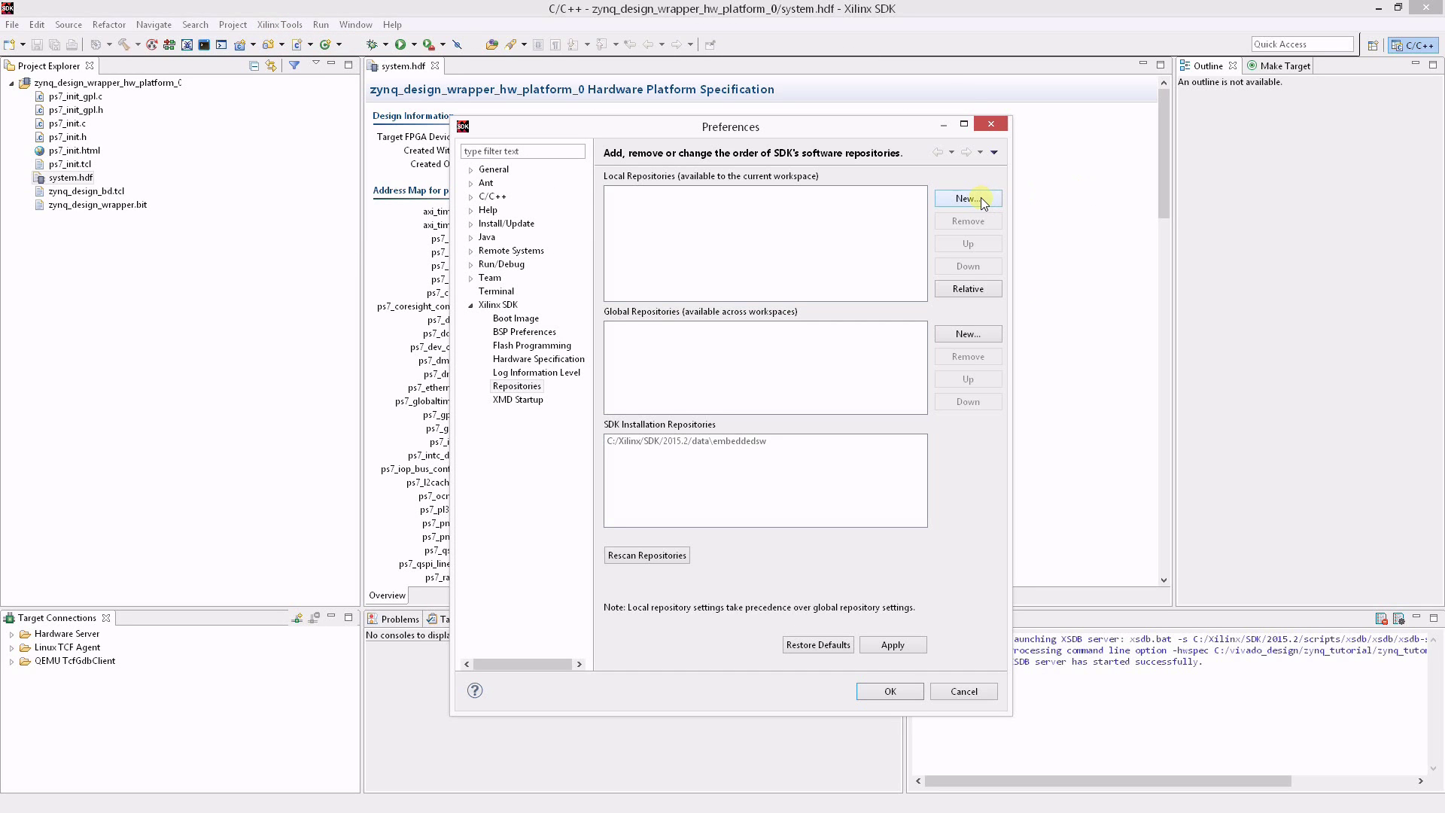
pyautogui.click(966, 198)
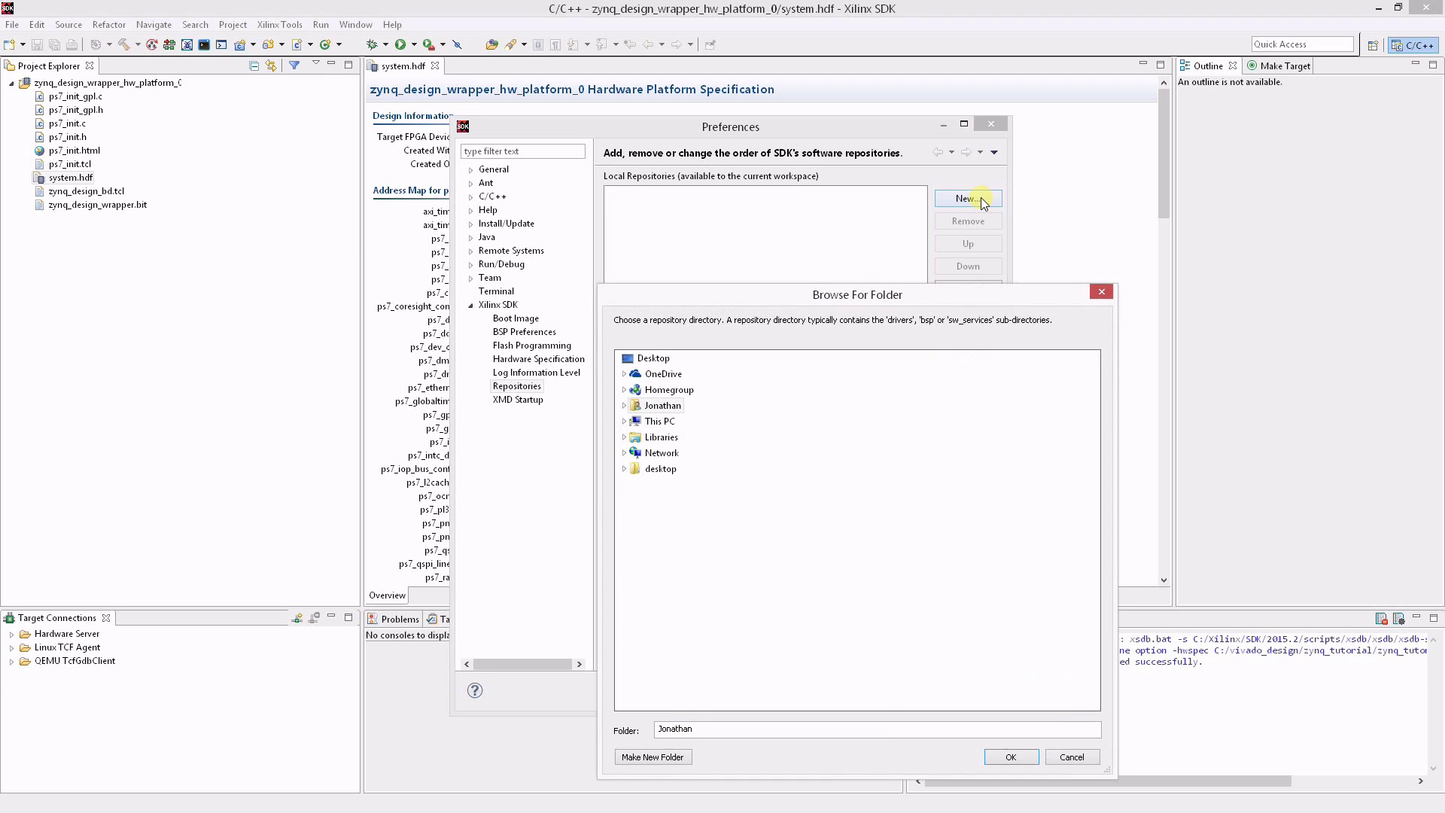
pyautogui.click(624, 422)
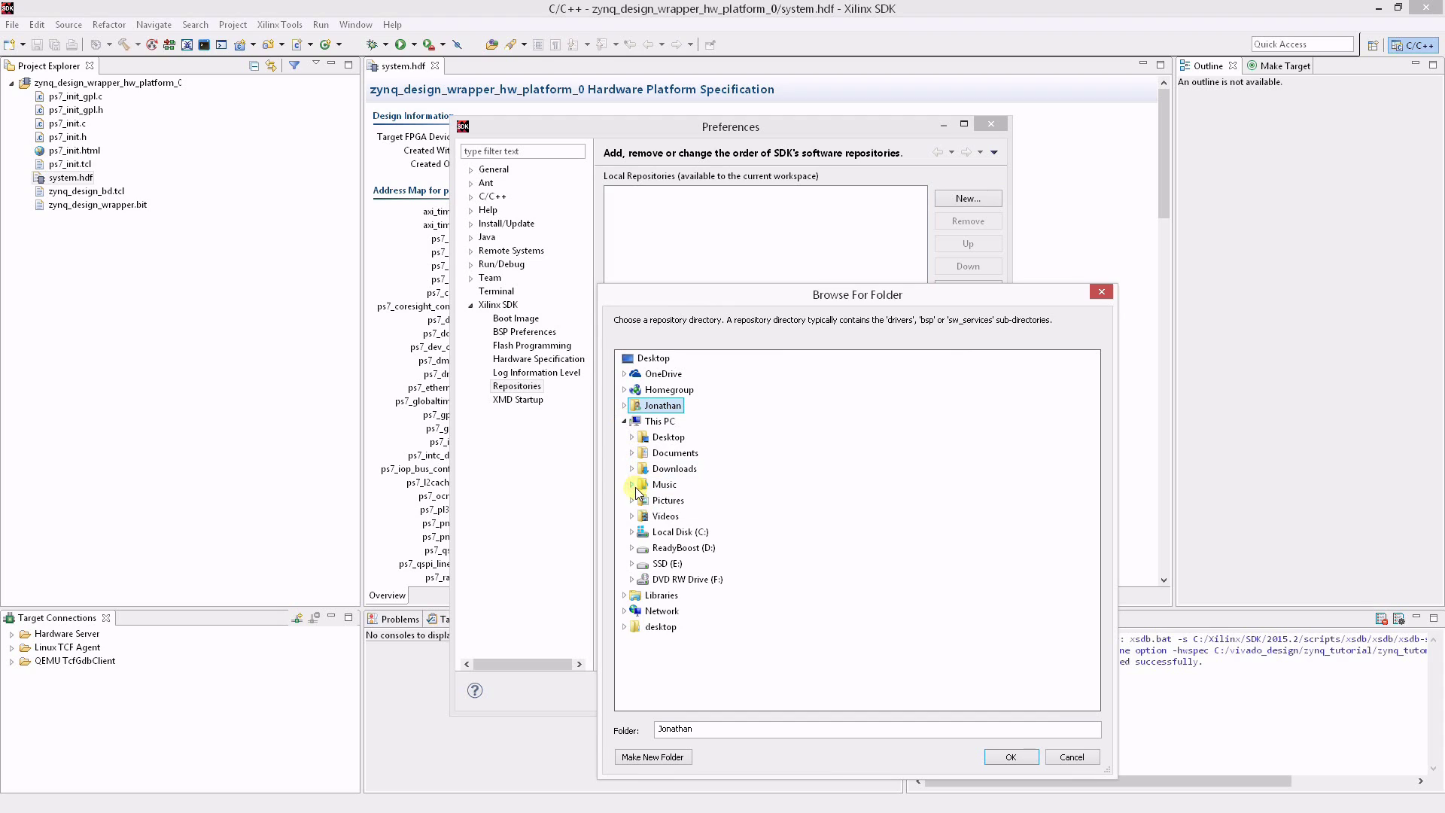
pyautogui.click(633, 531)
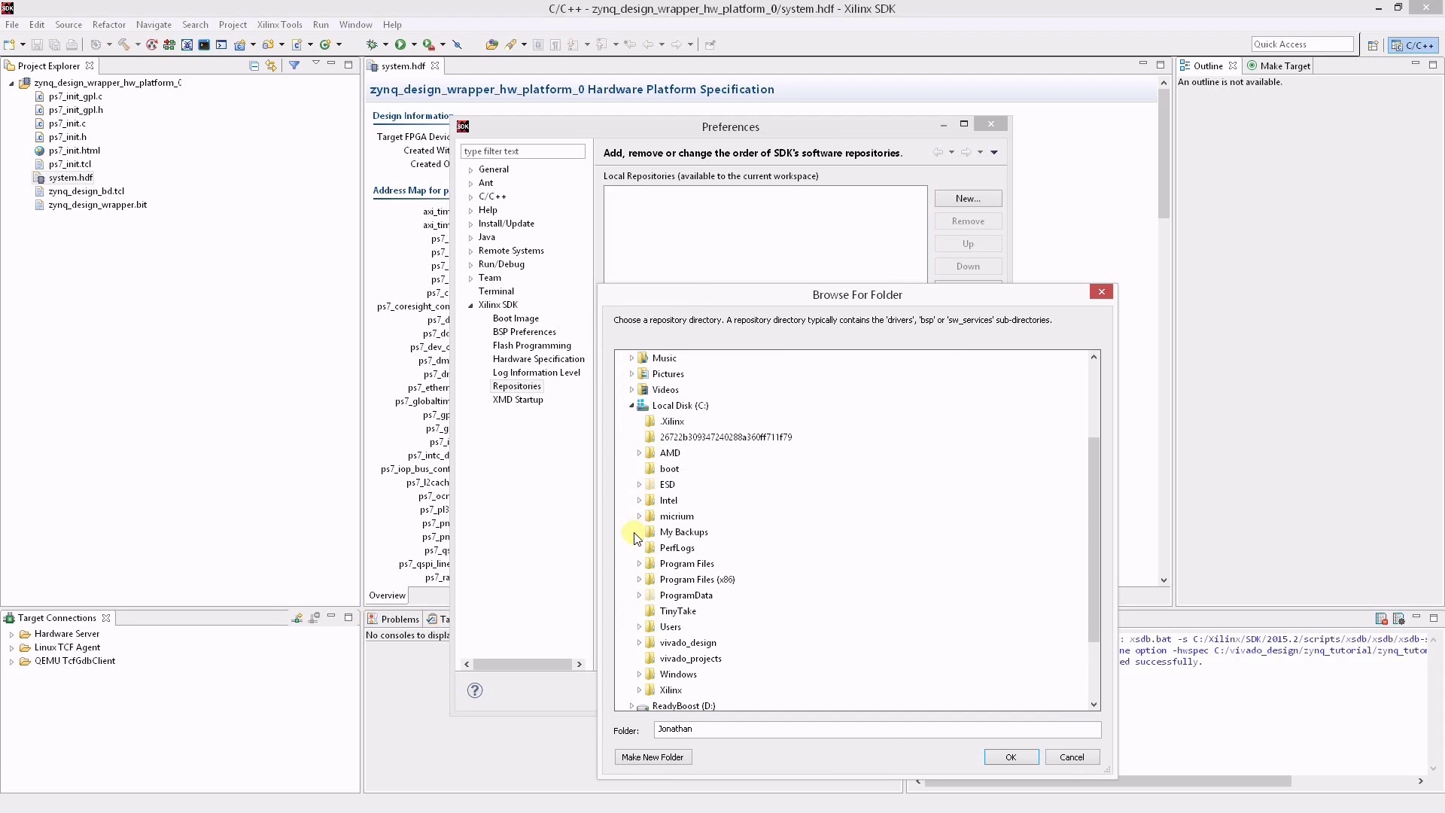
pyautogui.click(641, 517)
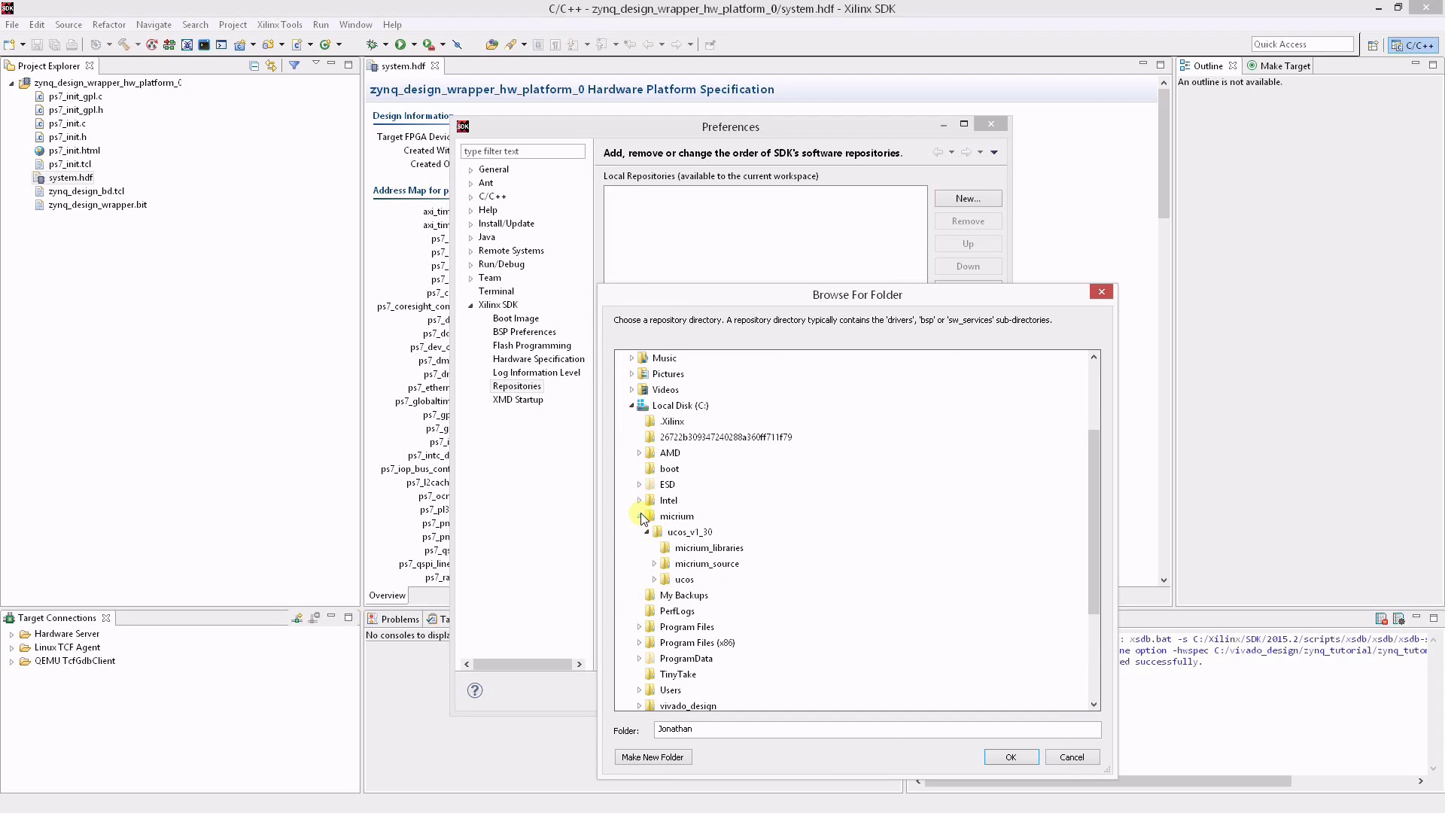
pyautogui.doubleClick(684, 578)
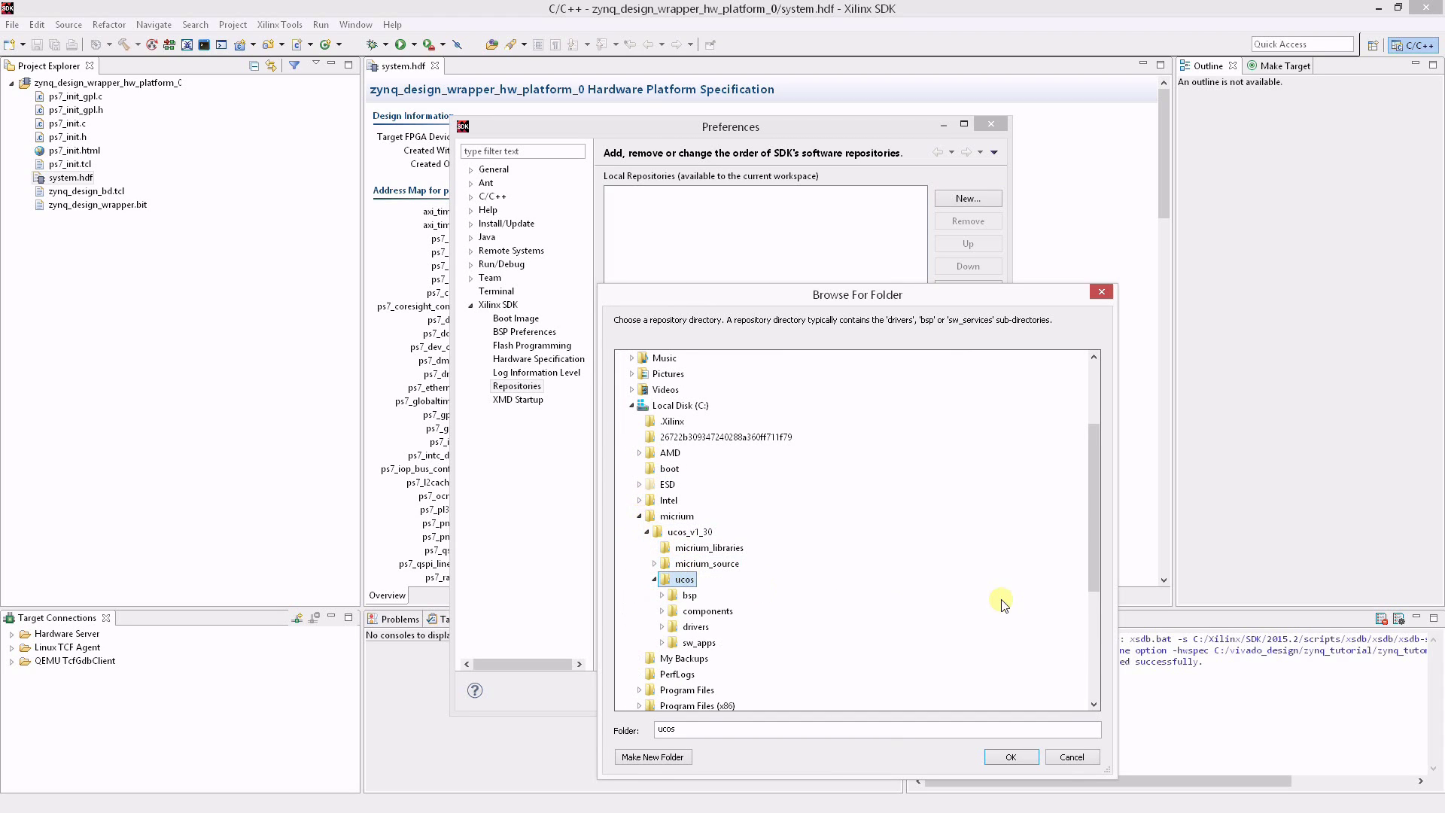
pyautogui.click(1011, 757)
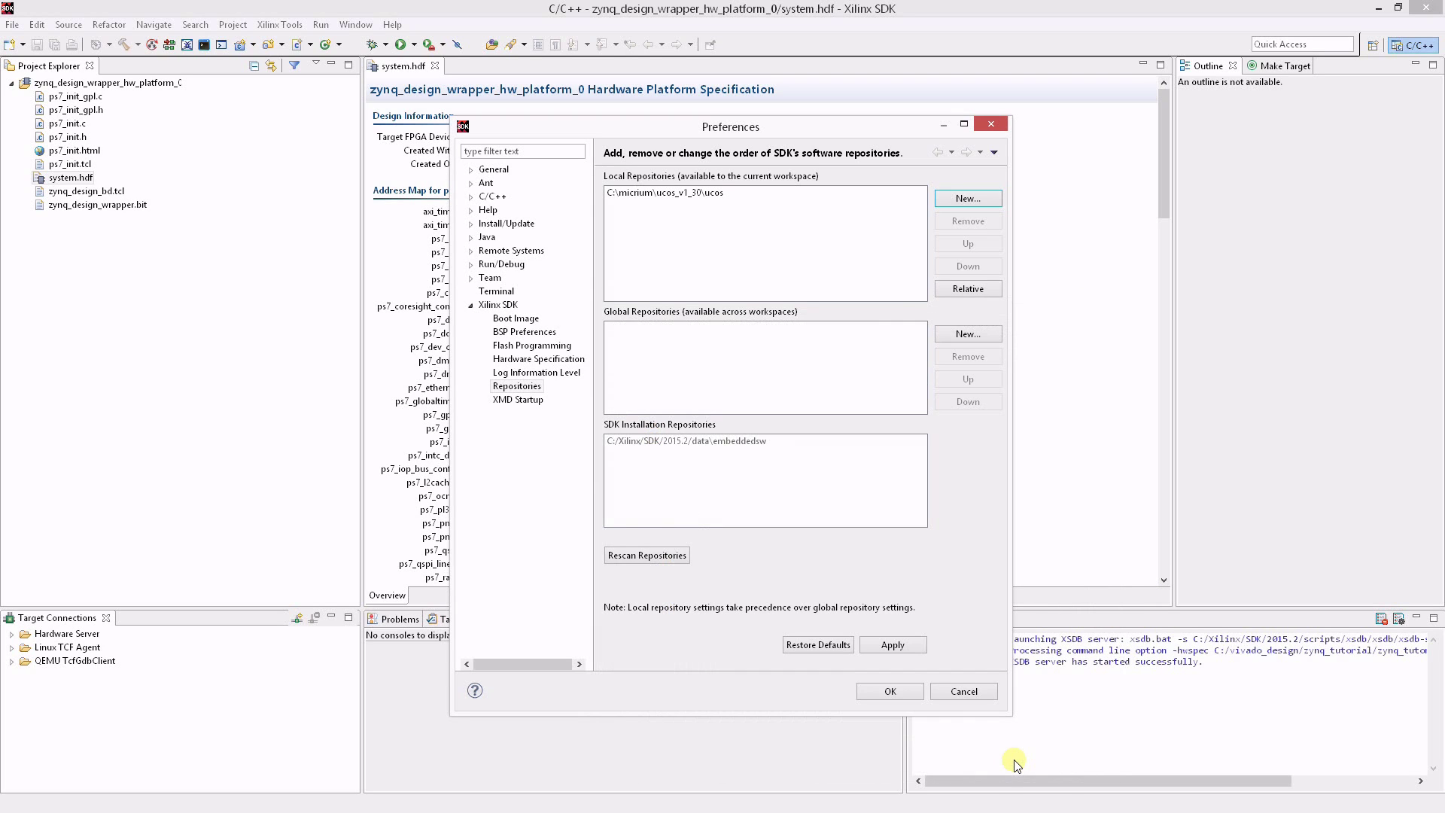
pyautogui.click(890, 690)
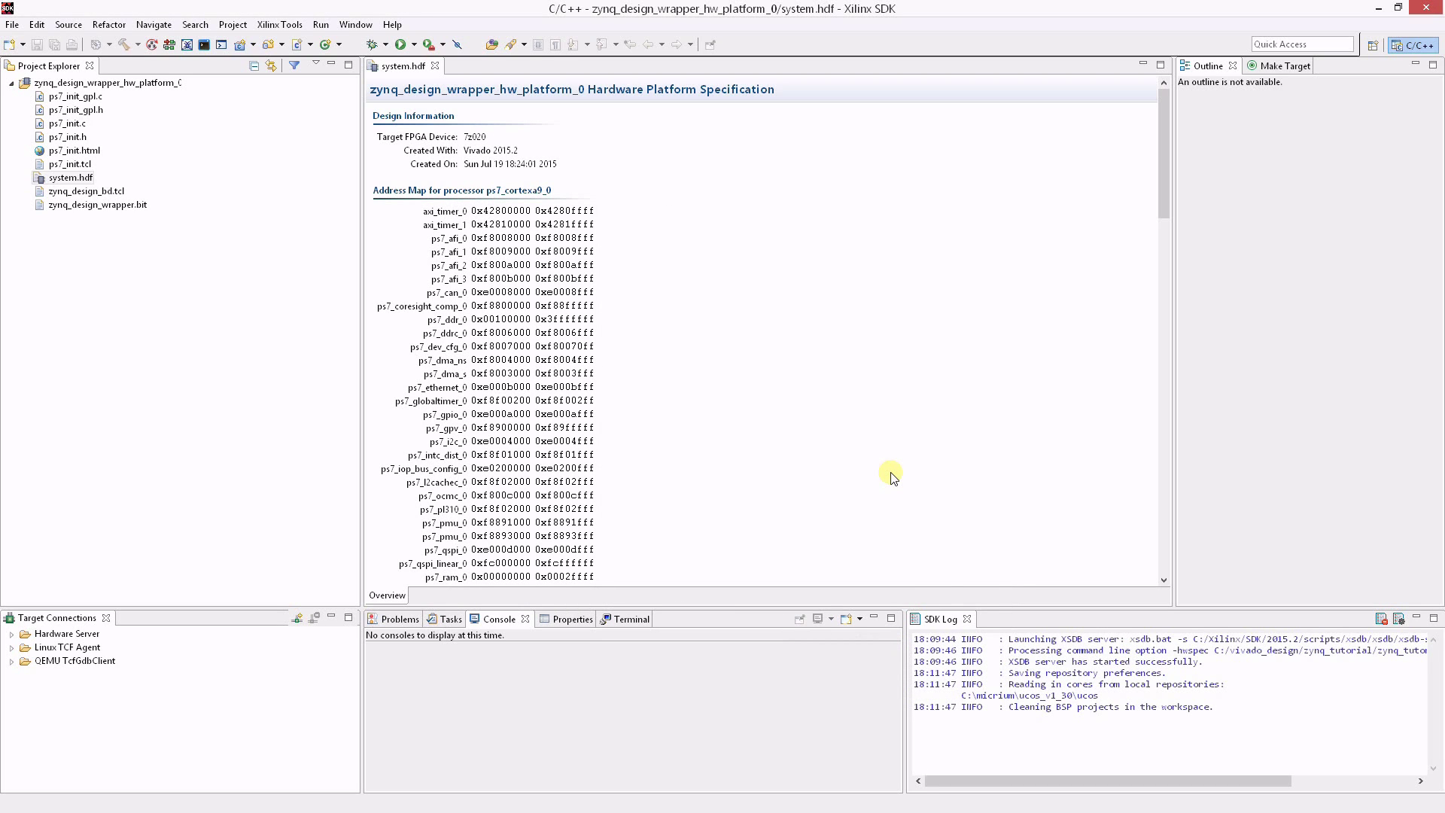
# Start a new application project named zynq_tutorial
pyautogui.click(12, 25)
pyautogui.moveTo(46, 45)
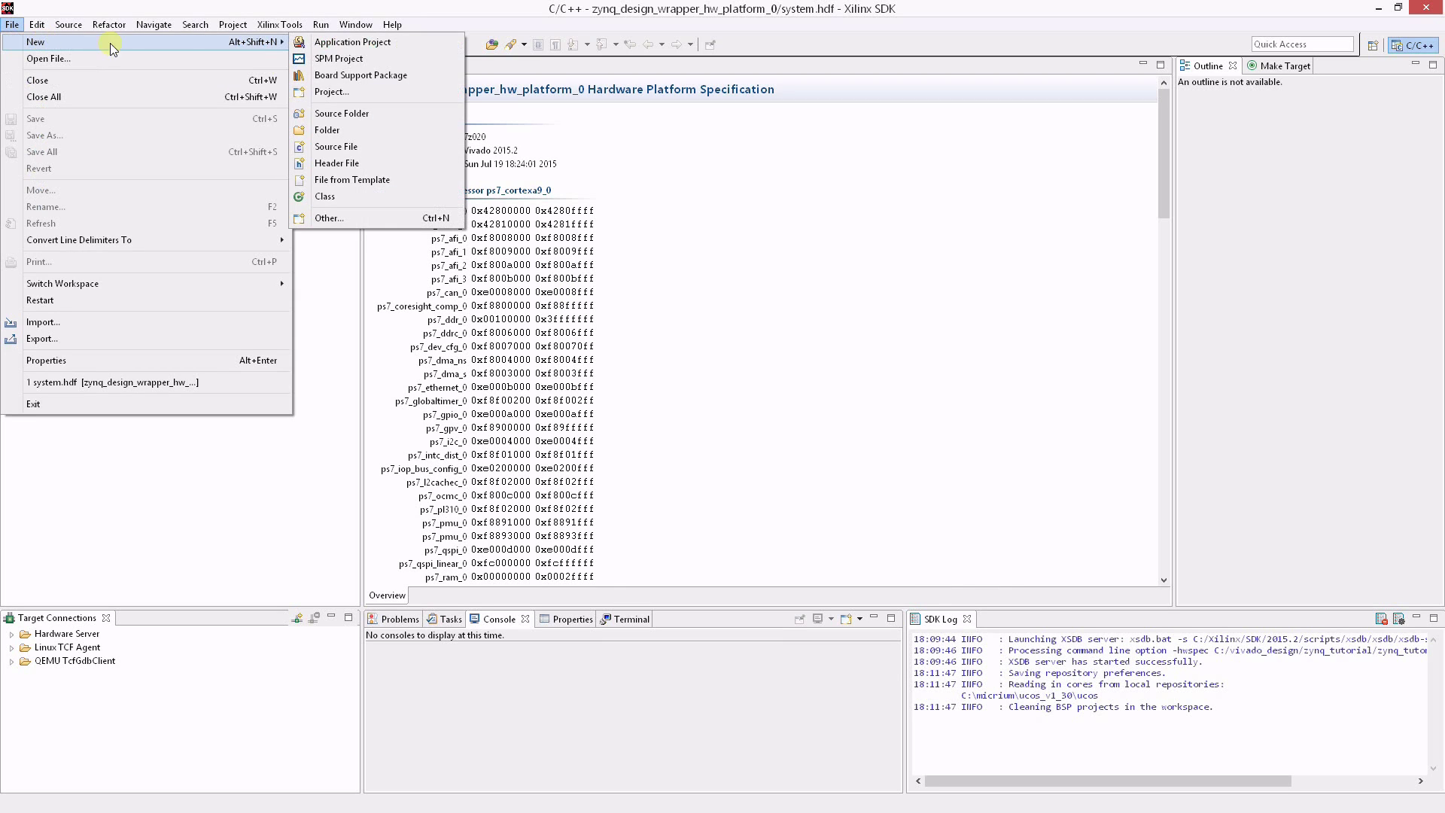
pyautogui.click(354, 45)
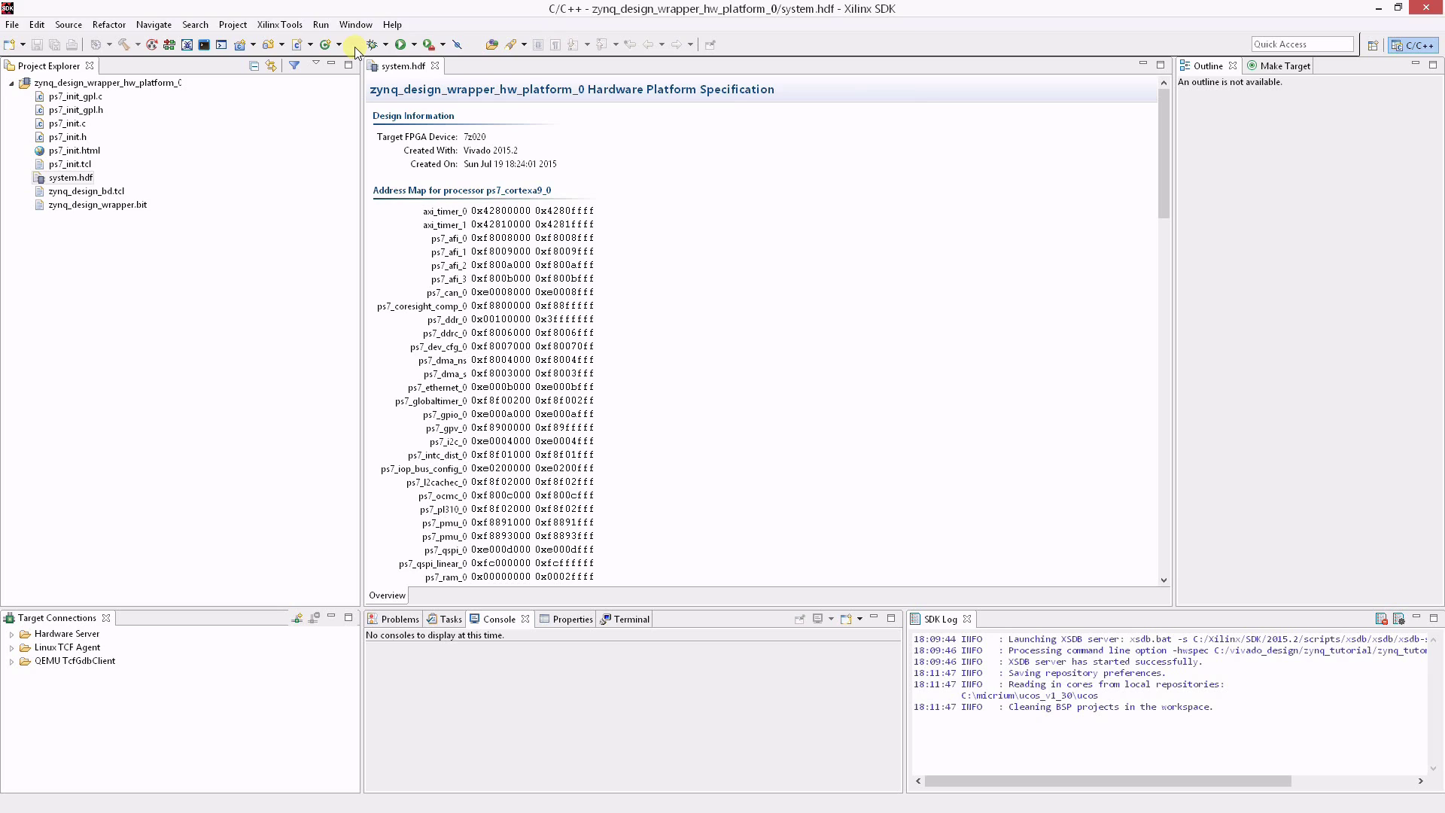
pyautogui.write('zynq_tutor')
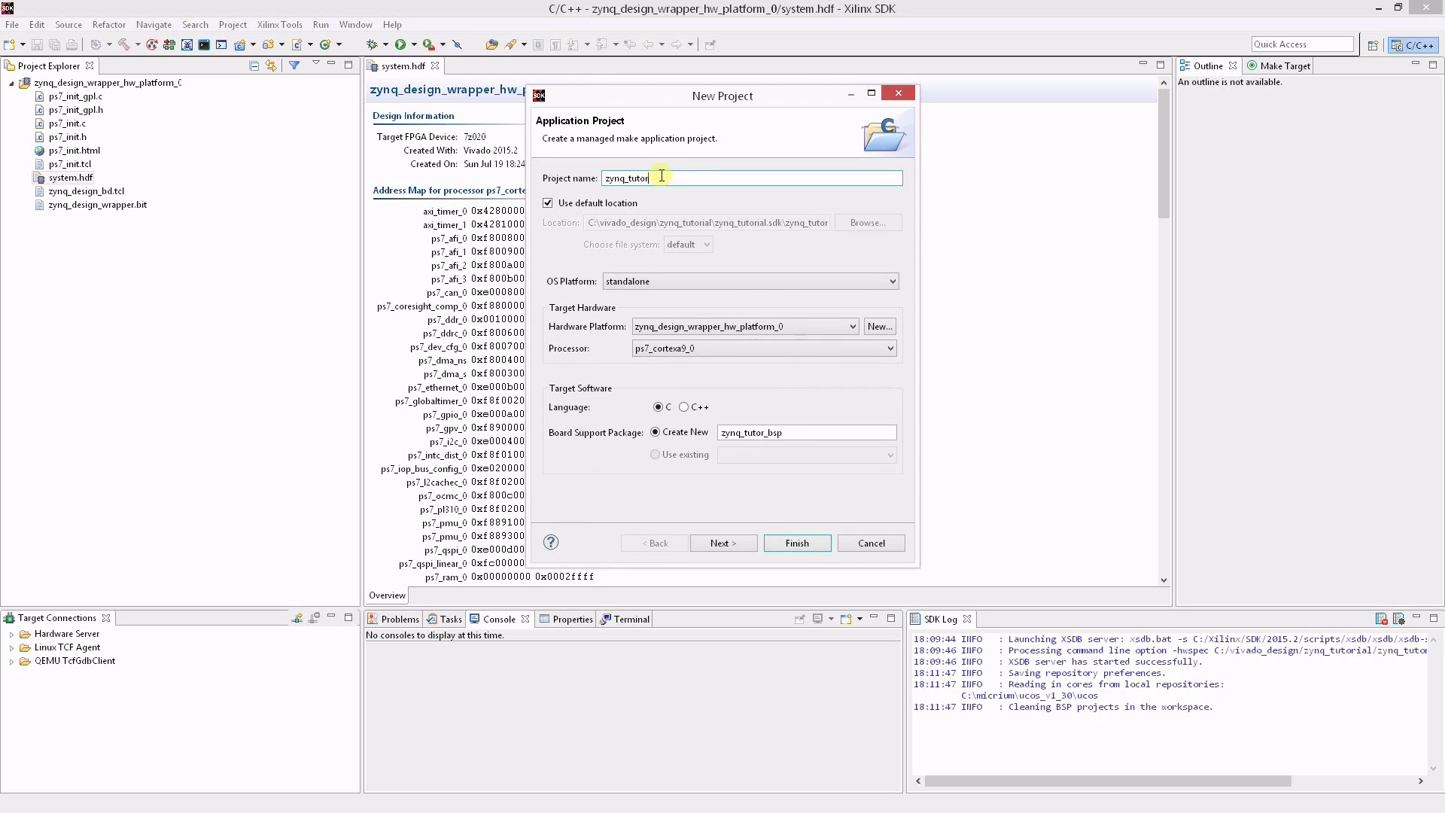
pyautogui.write('ial')
# Set the OS platform to ucos and finish with the Micrium uC/OS-III Hello World template
pyautogui.click(687, 285)
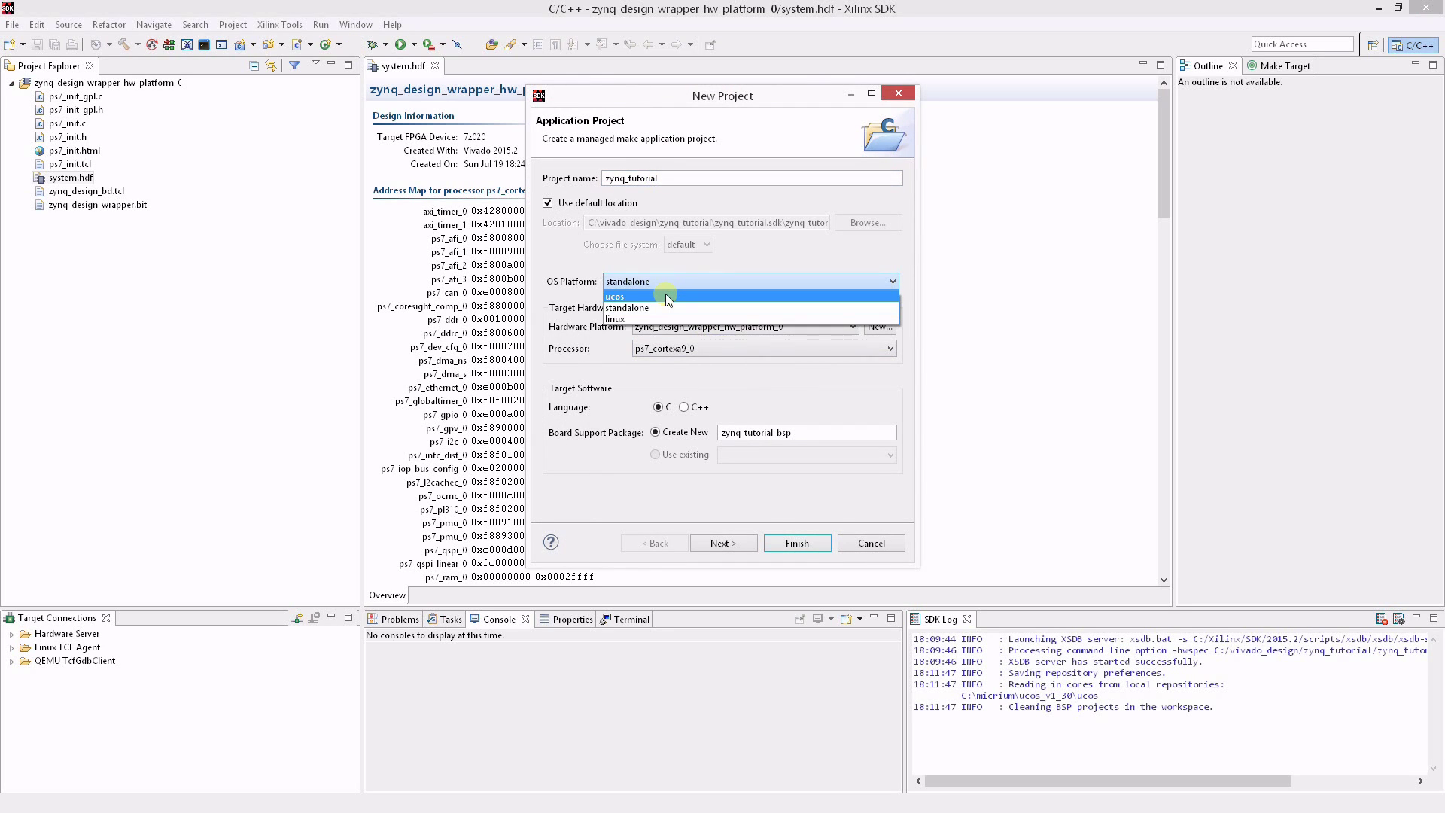
pyautogui.click(667, 298)
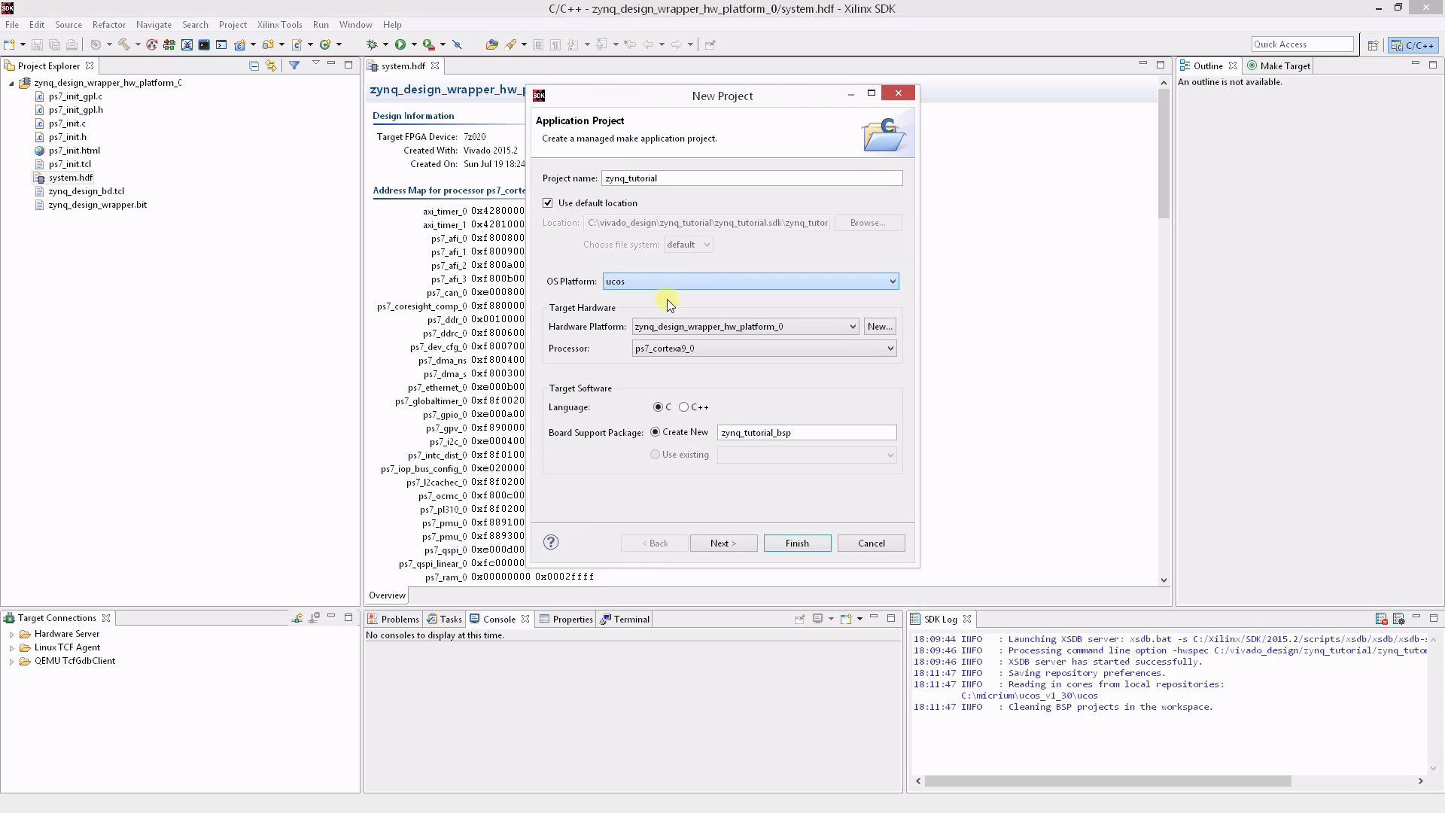
pyautogui.click(720, 547)
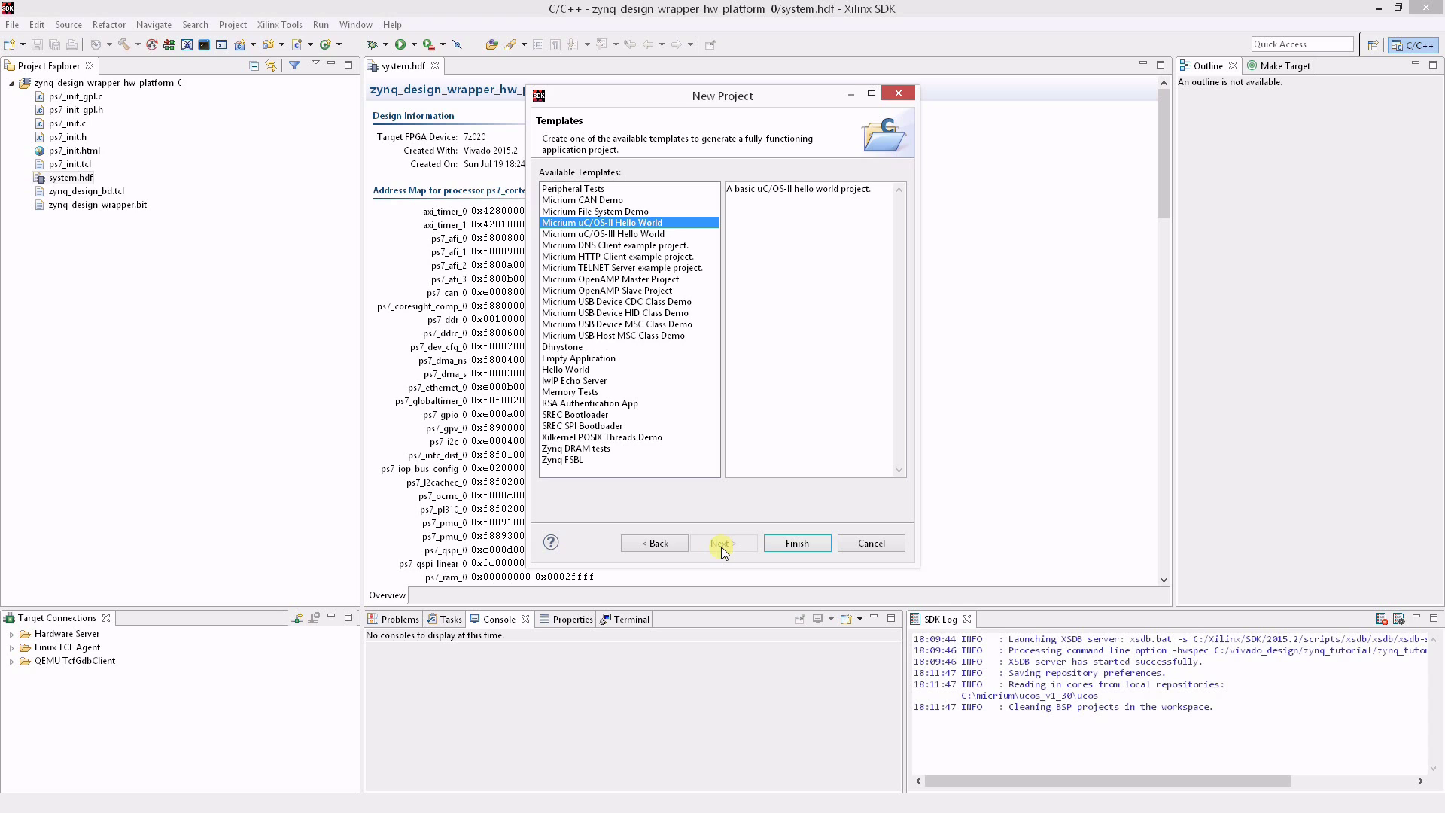
pyautogui.click(638, 234)
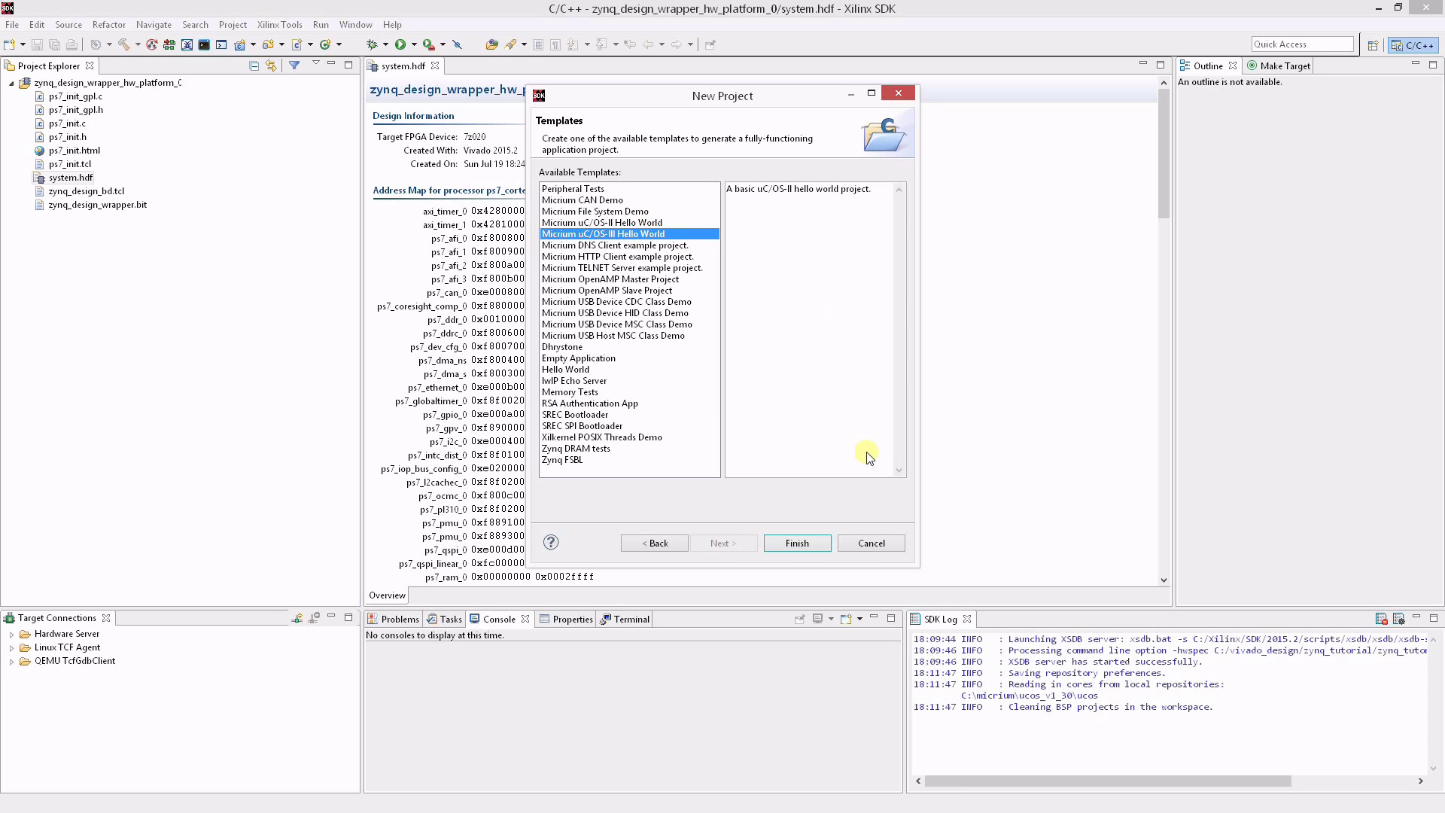
pyautogui.click(796, 543)
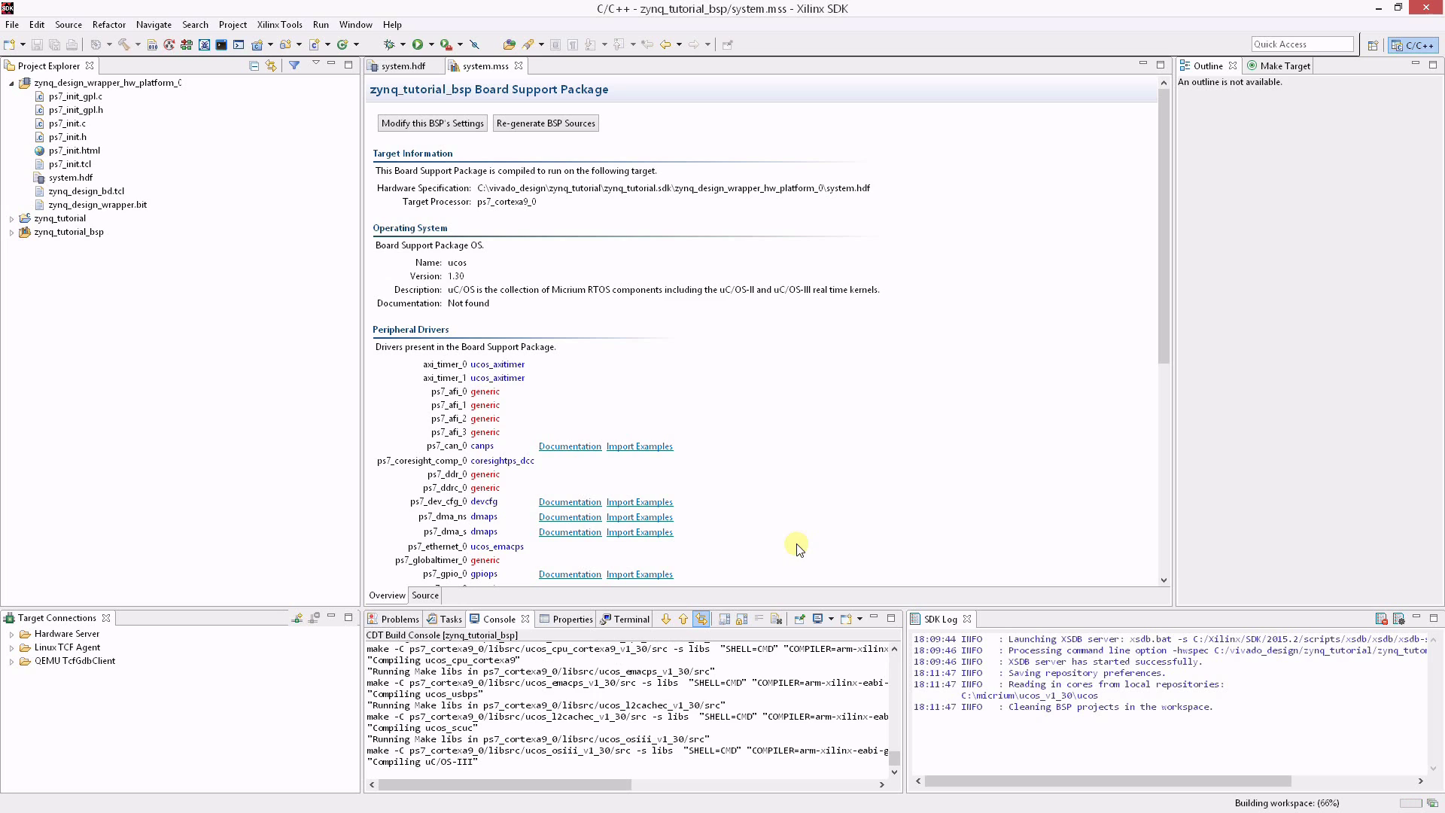
# Open Modify this BSP's Settings from the system.mss overview
pyautogui.click(433, 127)
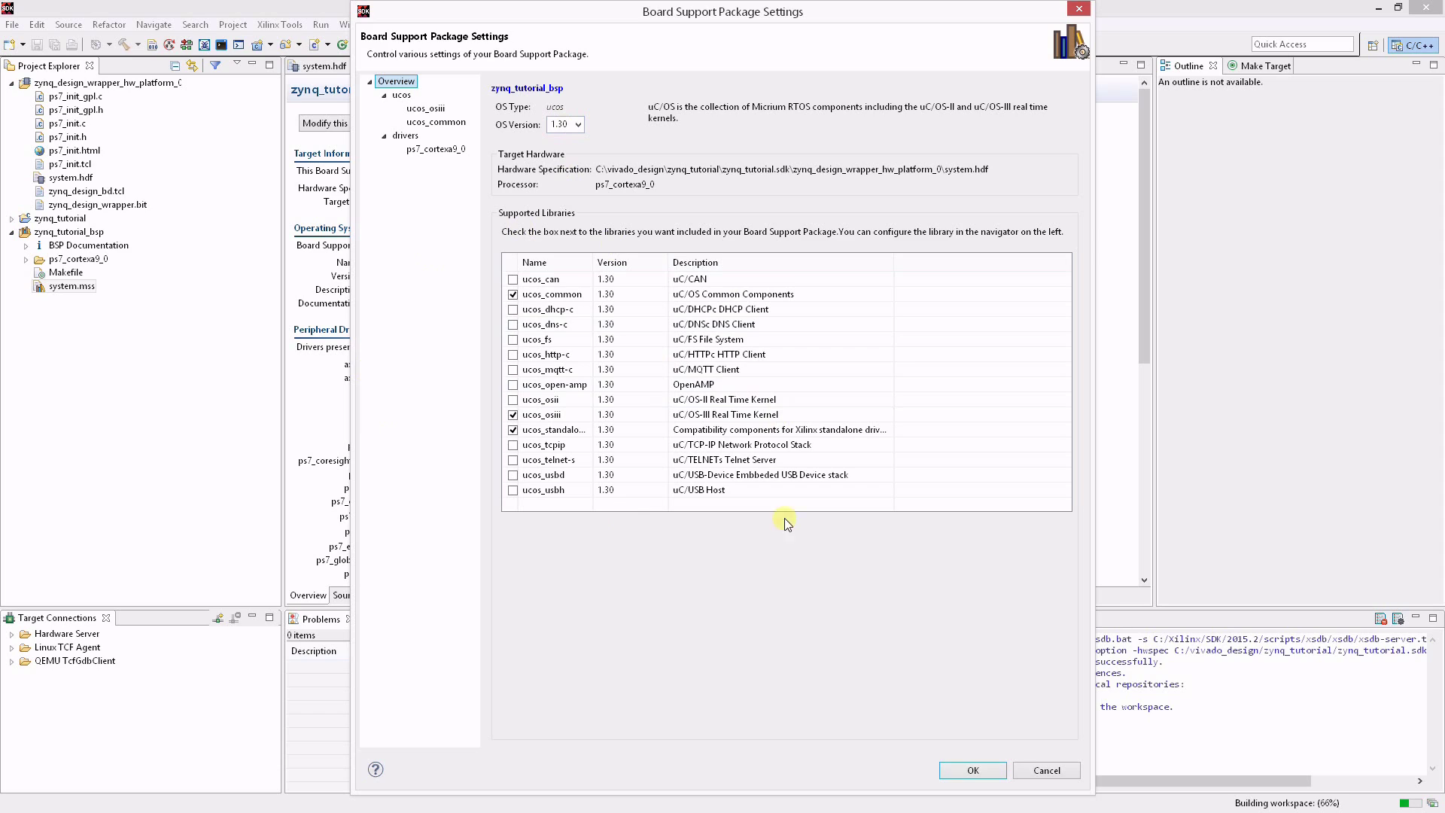
# Set STDIN_OUT under ucos GENERAL_OPTIONS to ps7_uart_1 instead of none
pyautogui.click(403, 94)
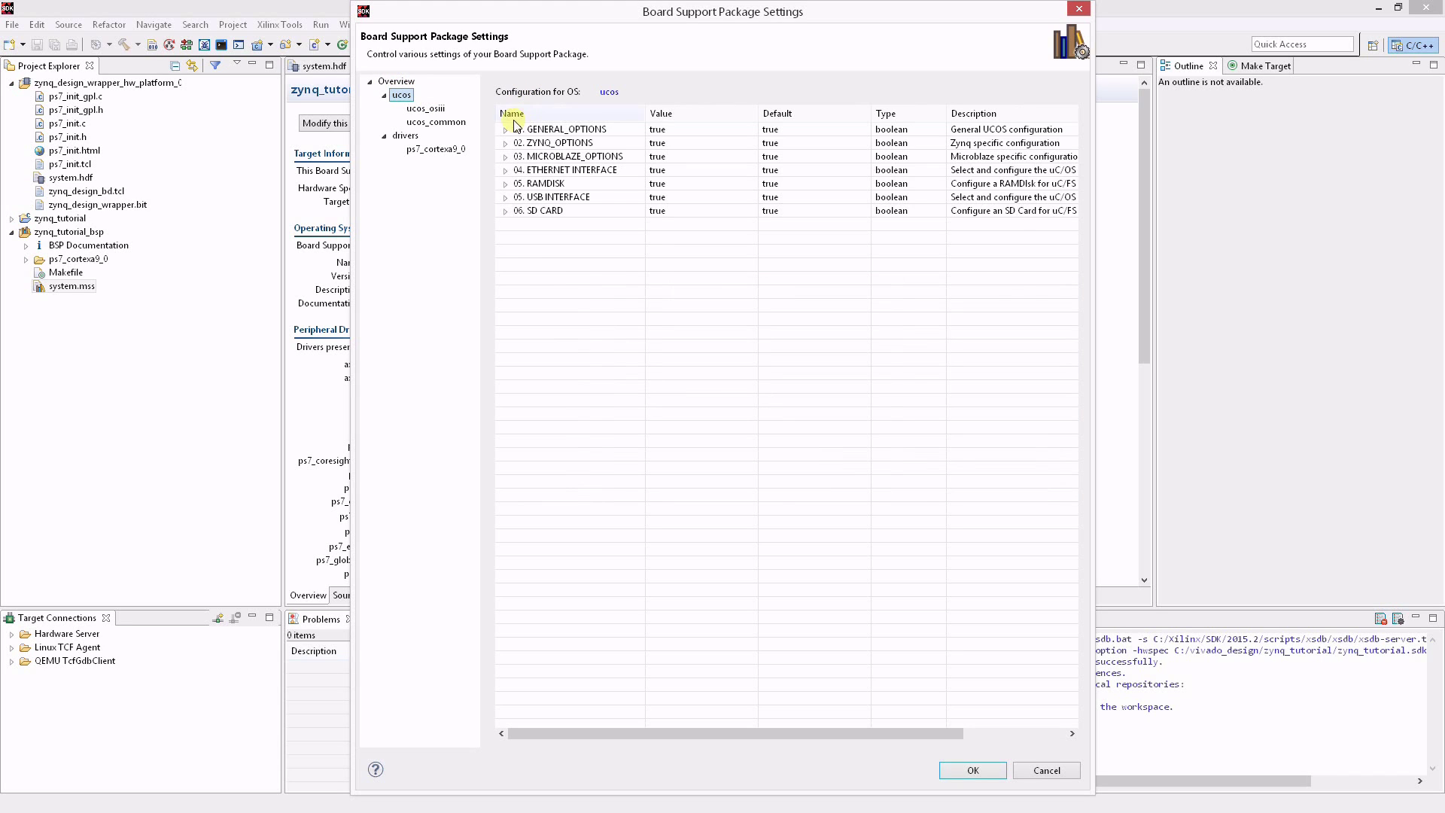
pyautogui.click(505, 131)
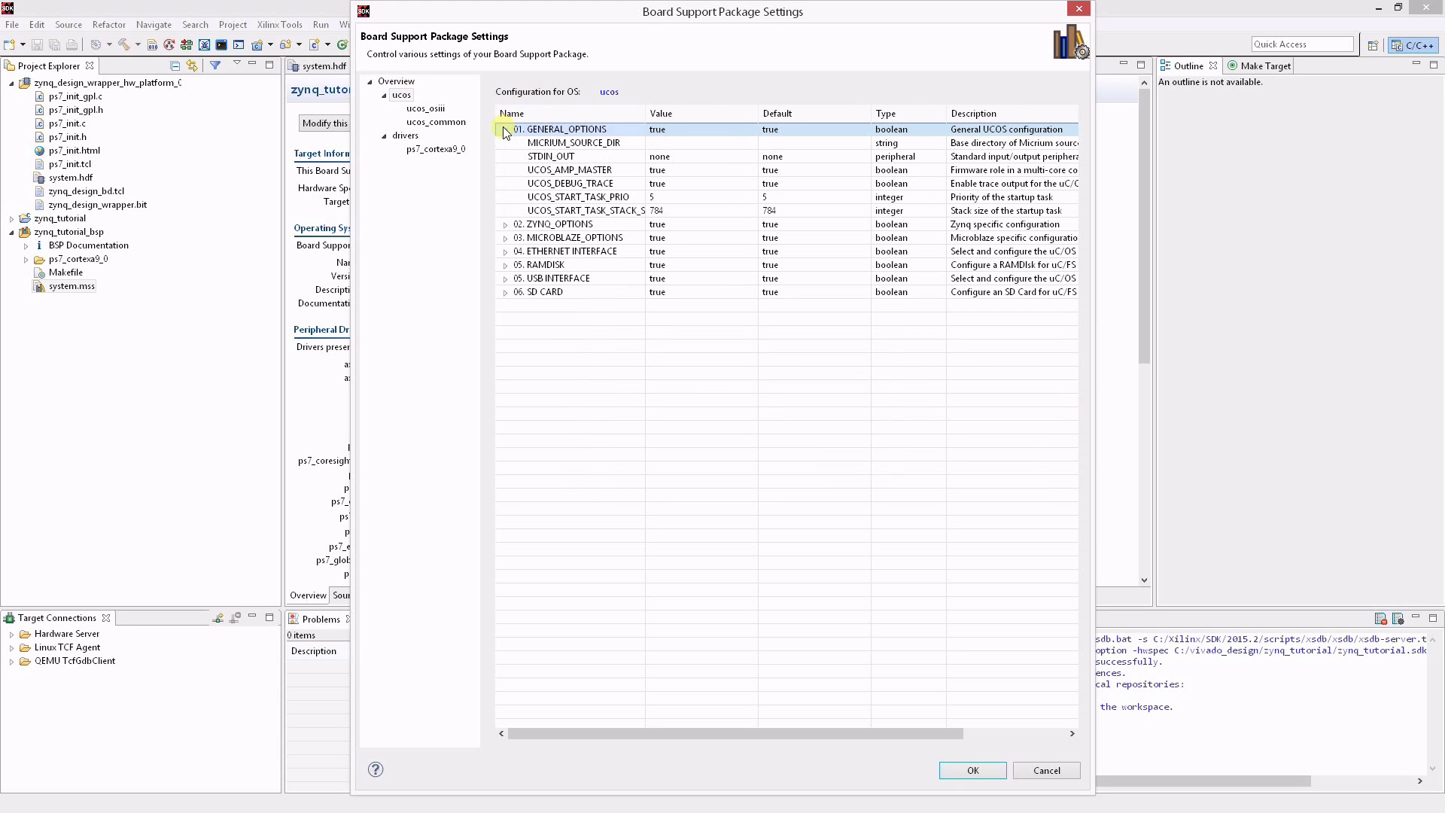
pyautogui.click(726, 158)
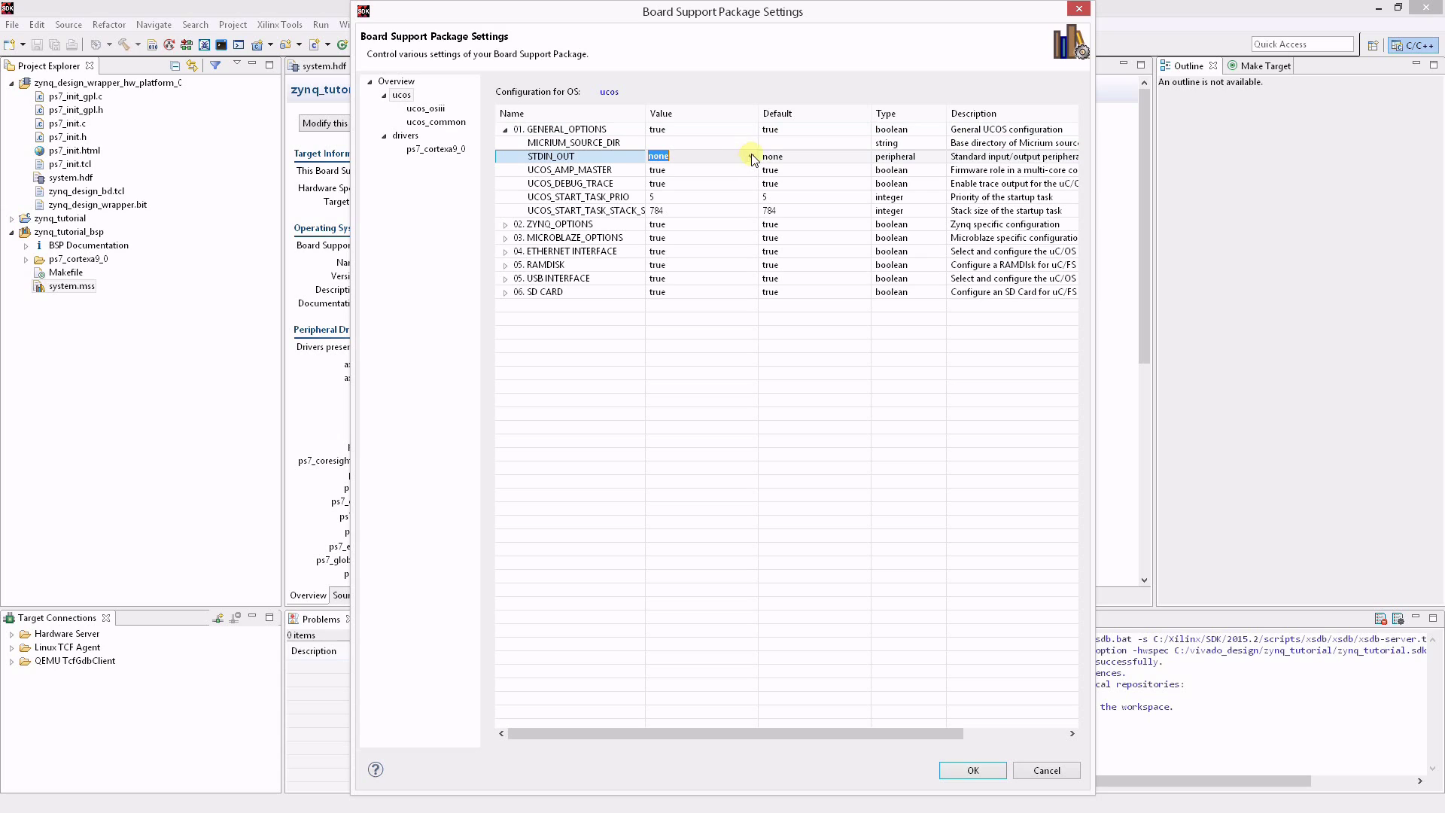
pyautogui.click(726, 157)
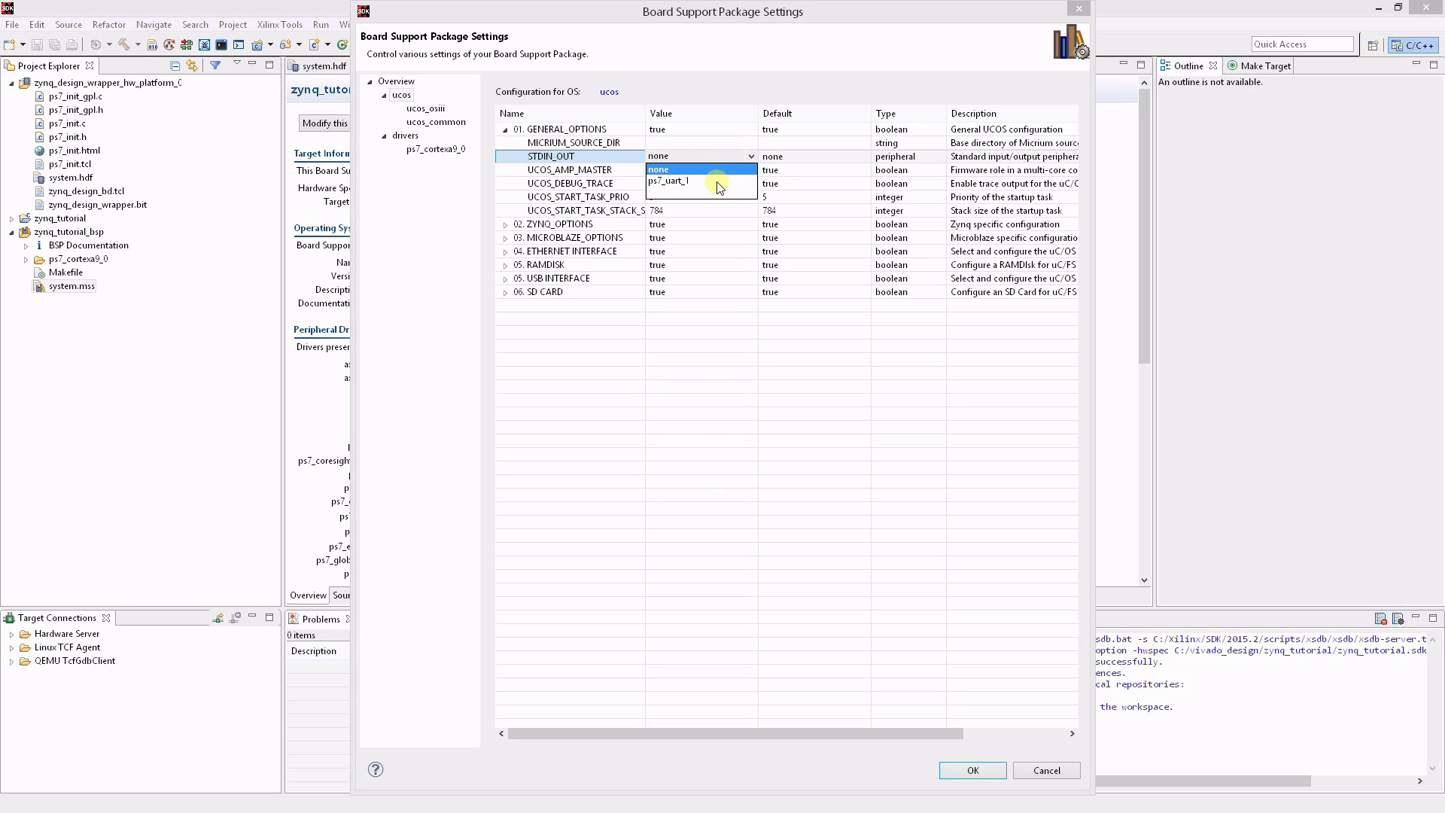
pyautogui.click(718, 181)
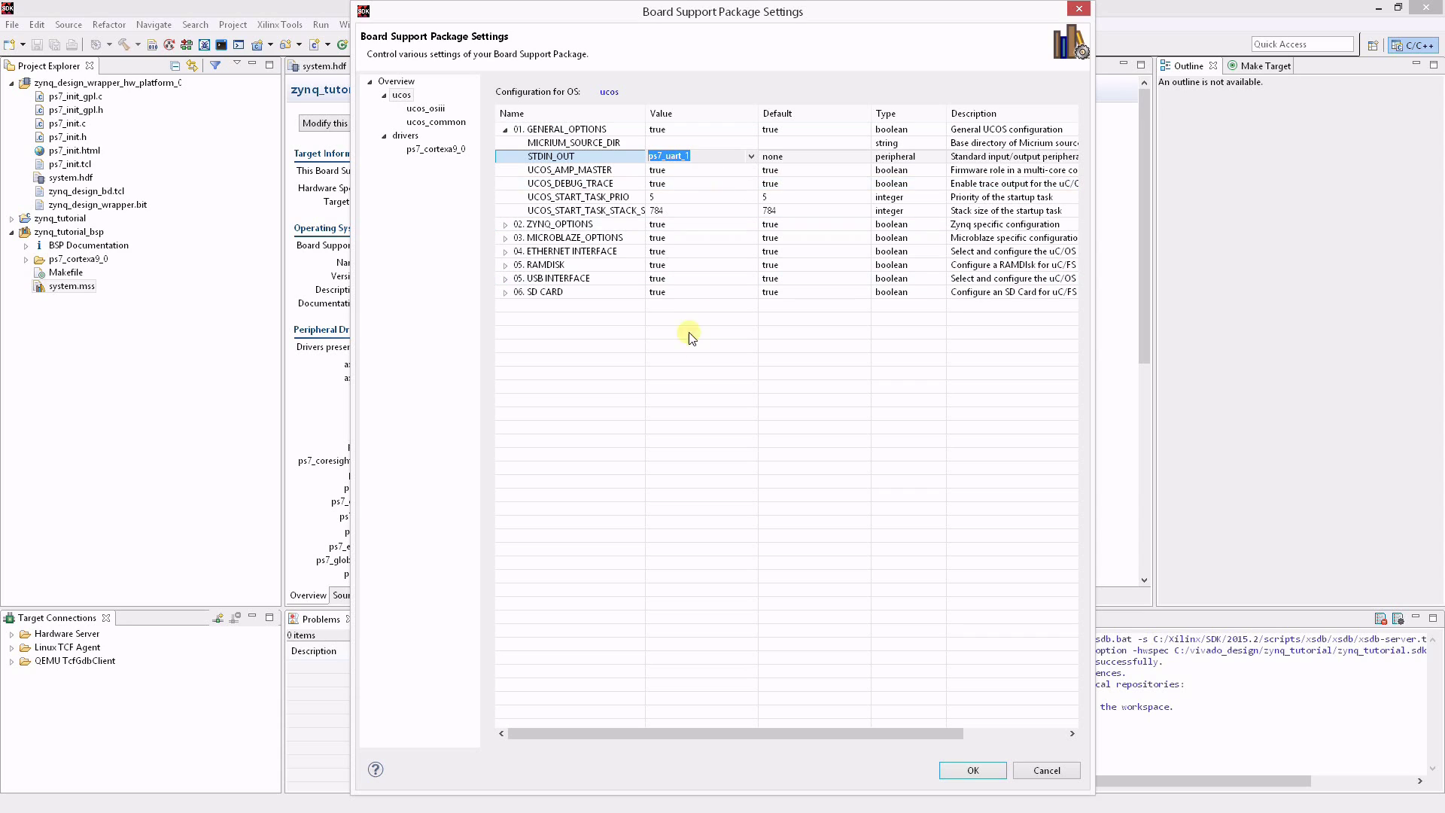
pyautogui.click(451, 352)
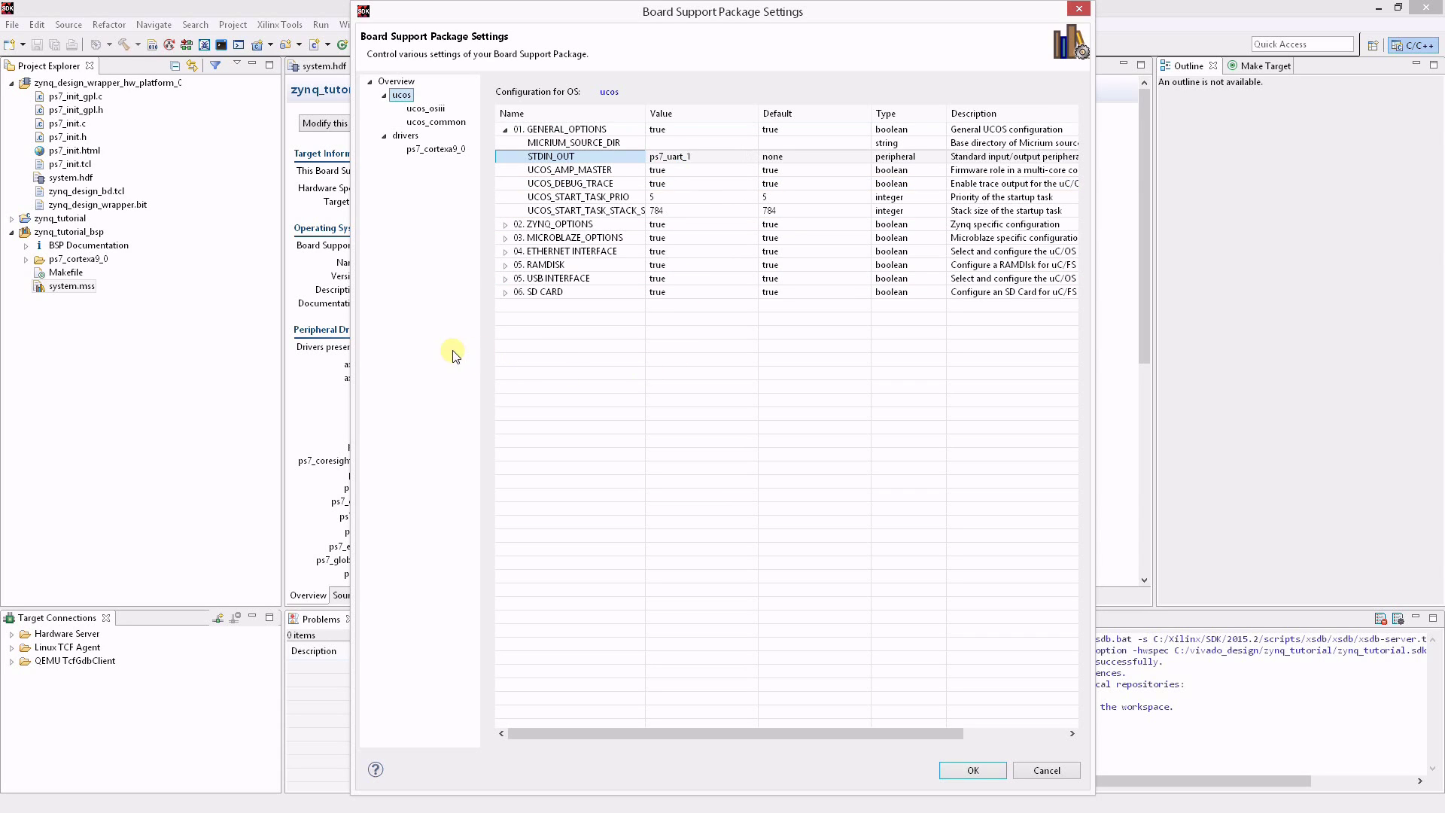
# Assign the tmrctr driver to axi_timer_1 and apply the BSP settings to regenerate it
pyautogui.click(406, 137)
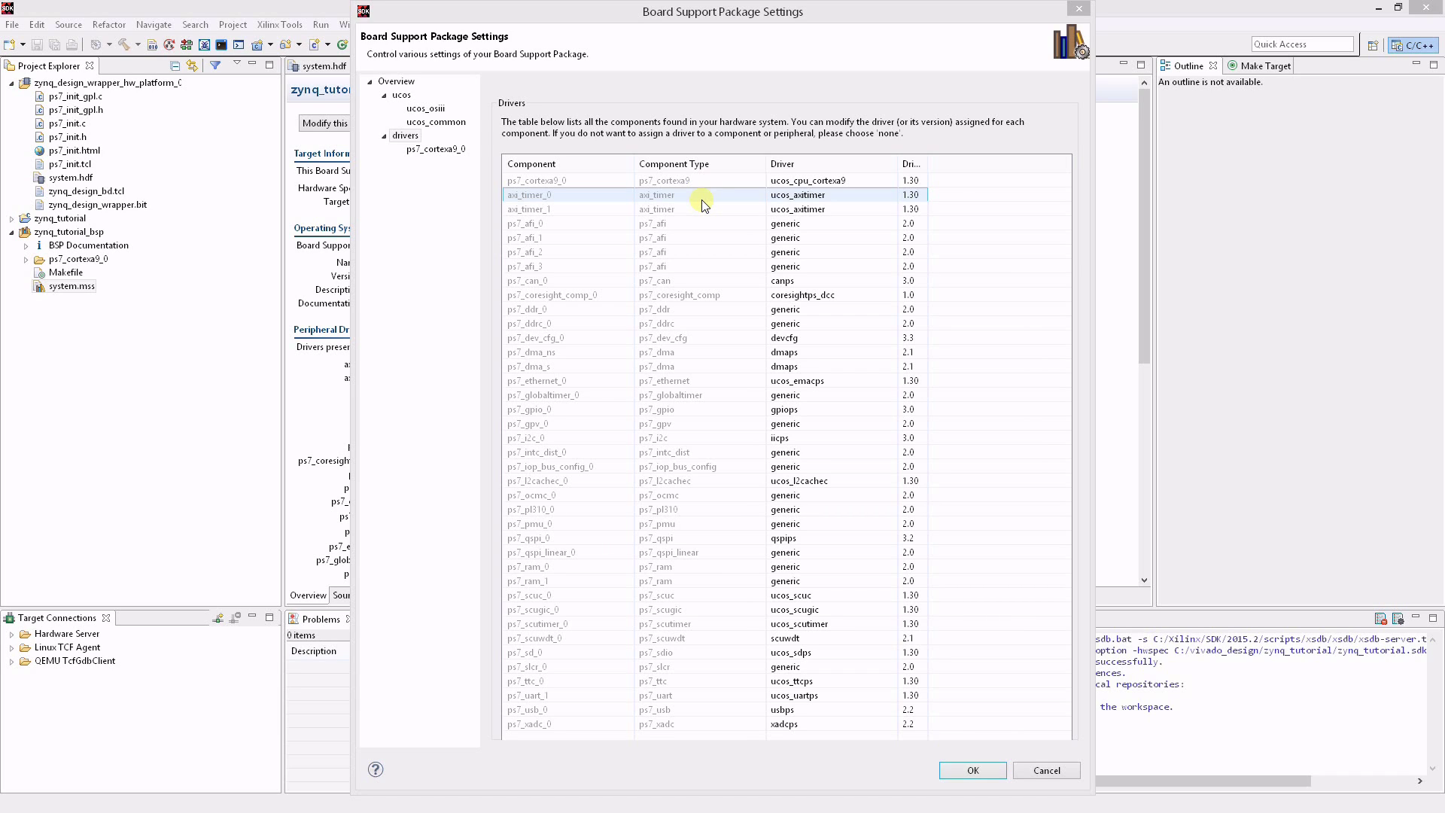
pyautogui.click(855, 211)
pyautogui.click(890, 209)
pyautogui.click(794, 245)
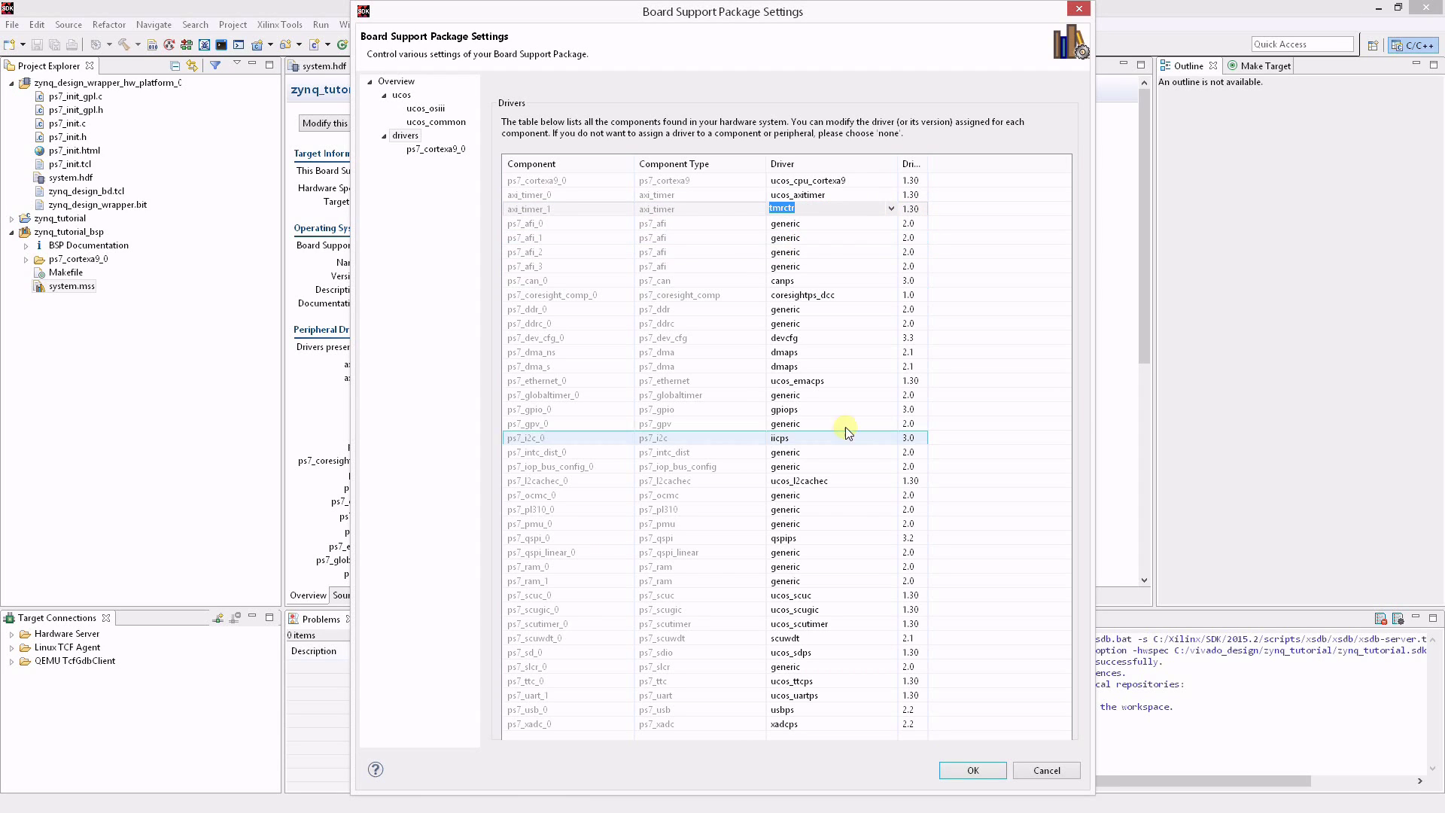
pyautogui.click(974, 769)
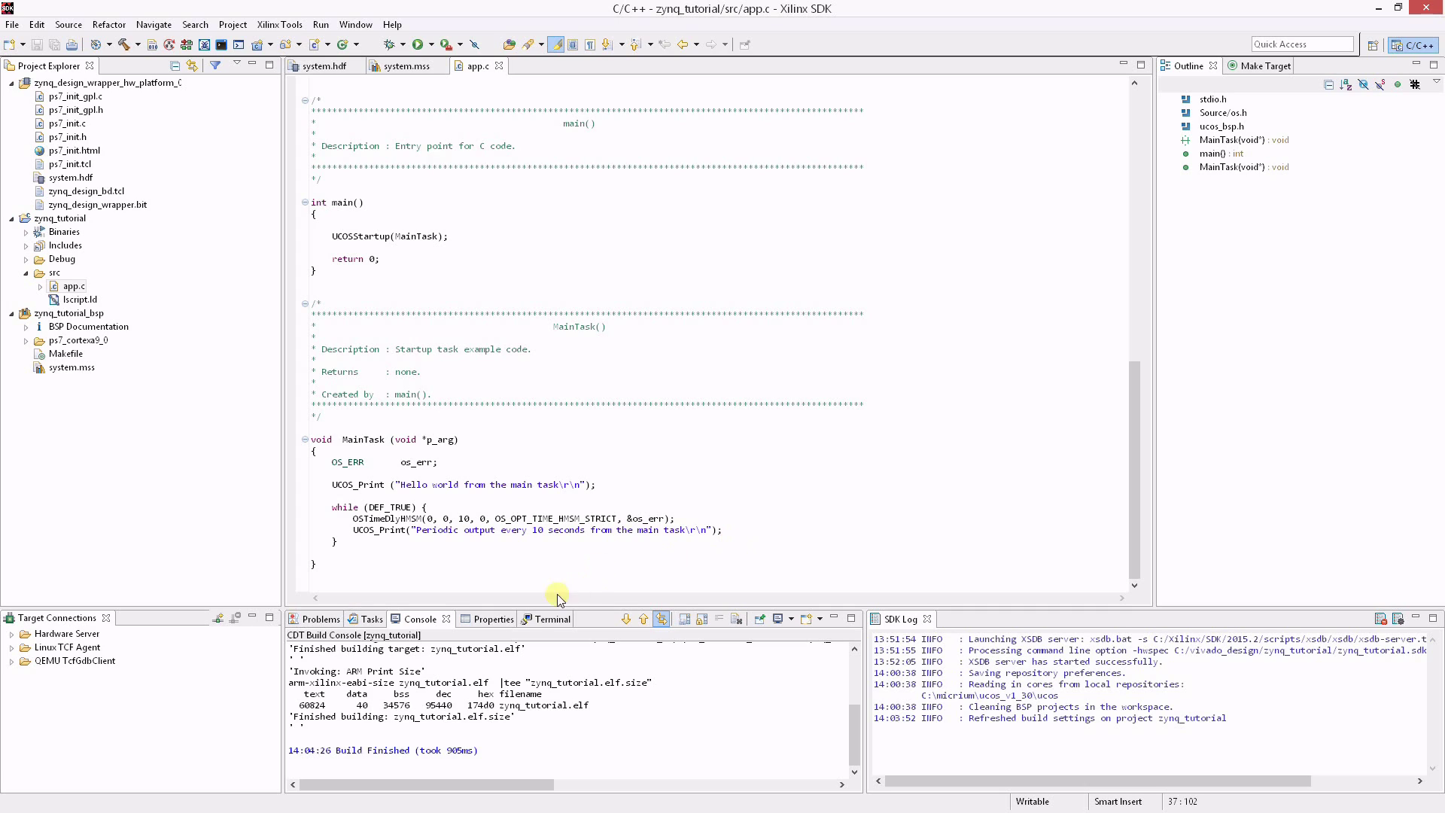
# Connect the terminal over Serial on COM5 at 115200 baud
pyautogui.click(549, 619)
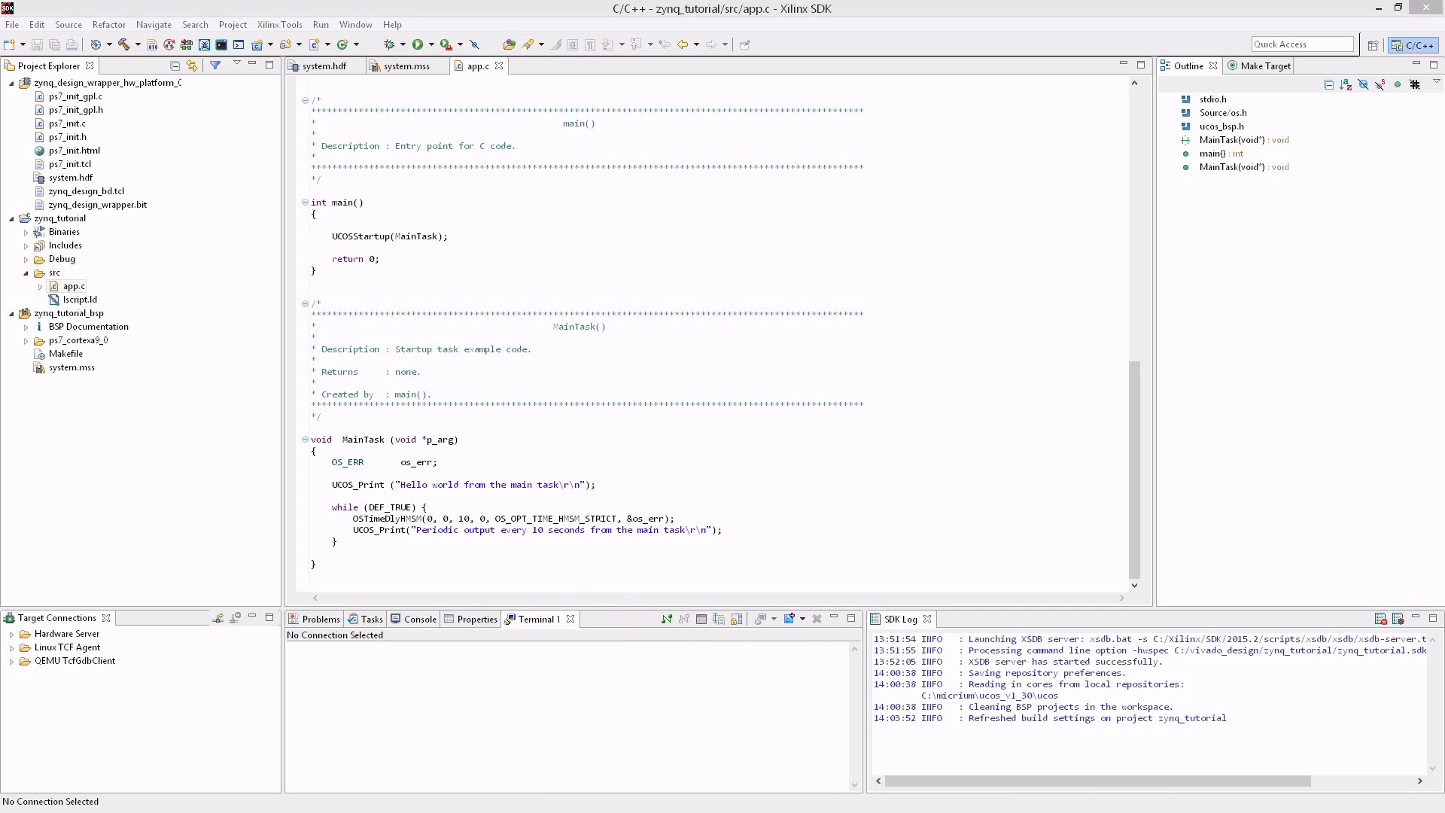
pyautogui.click(666, 619)
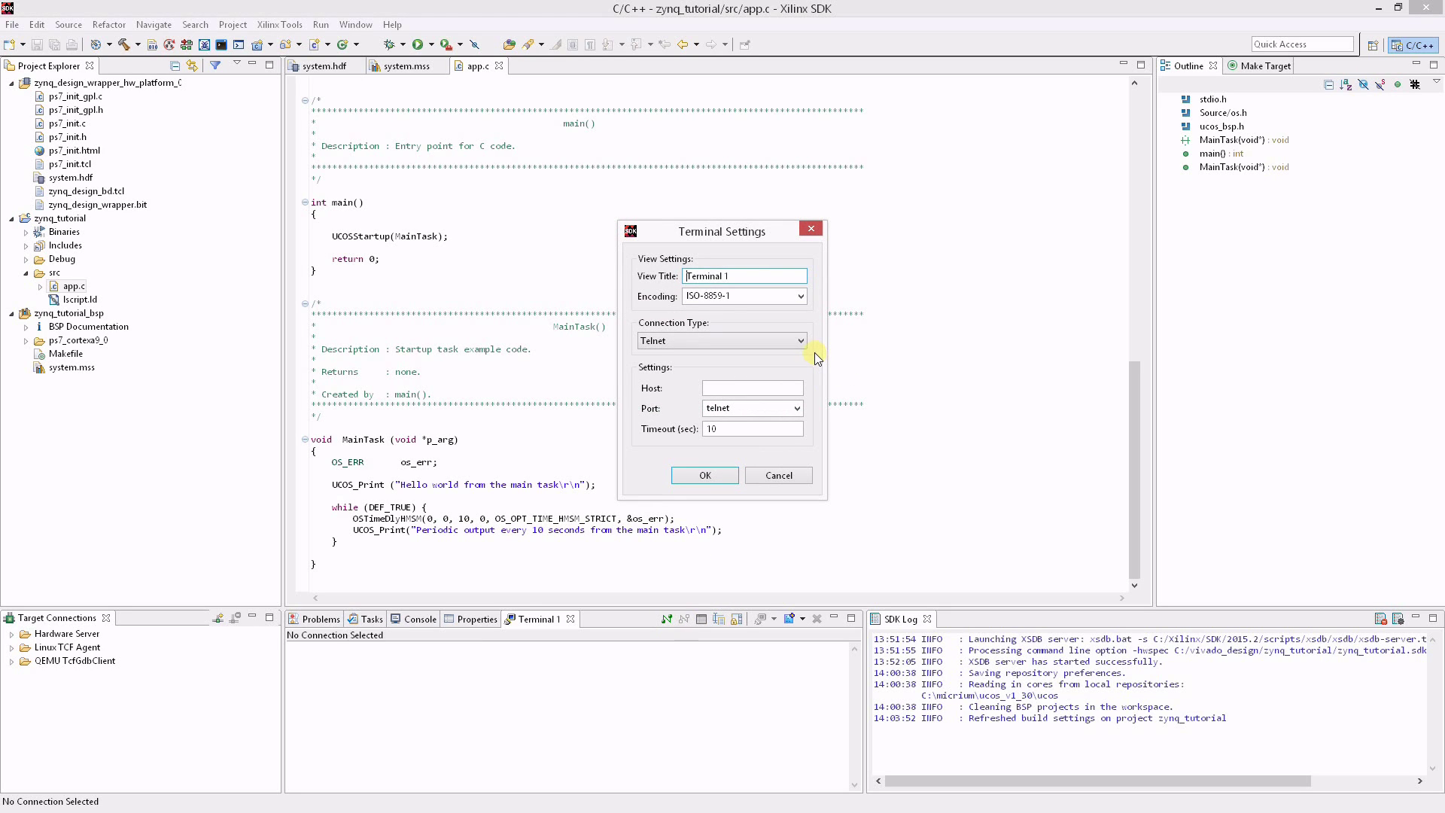
pyautogui.click(800, 341)
pyautogui.click(752, 356)
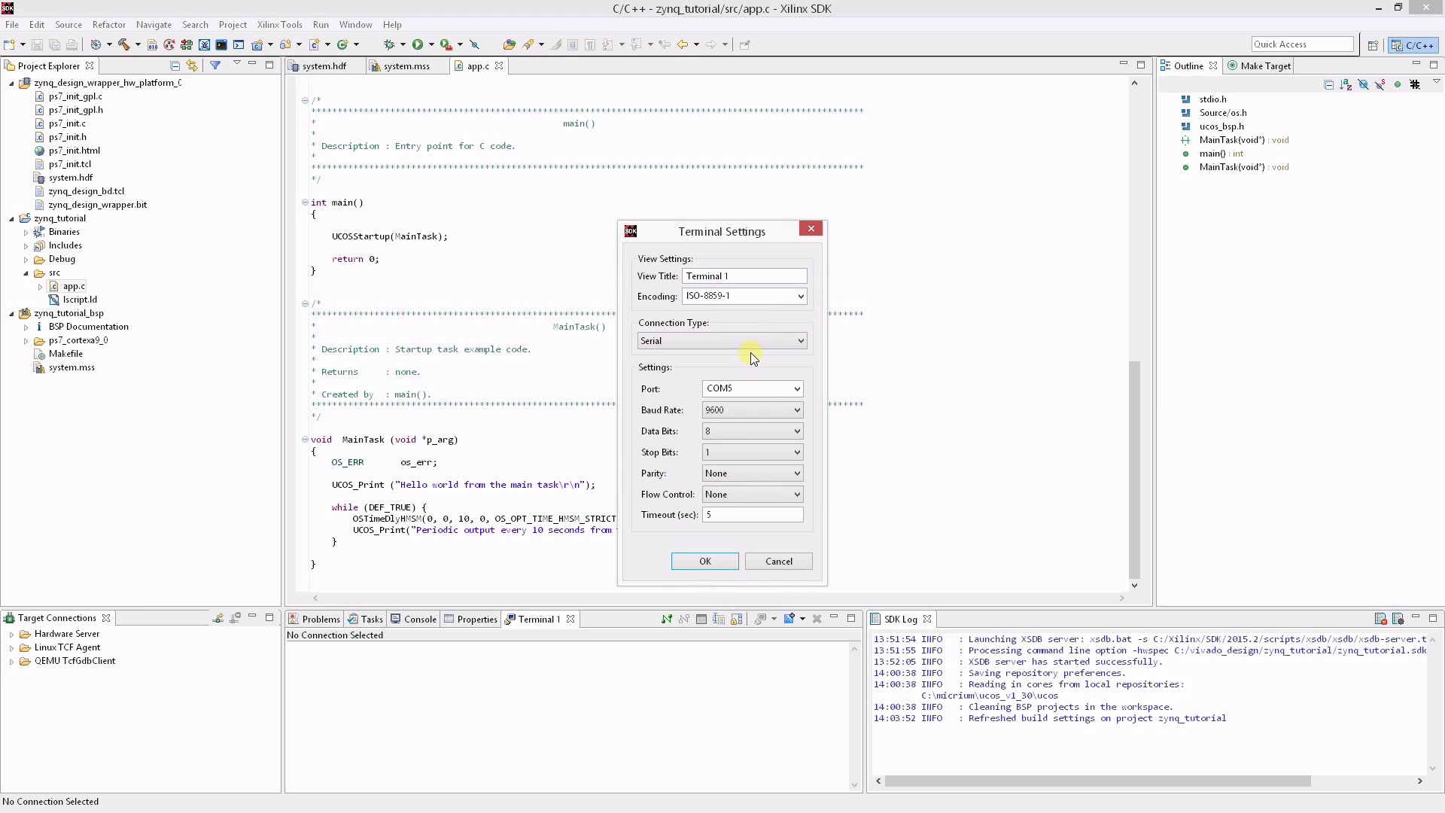
pyautogui.click(796, 410)
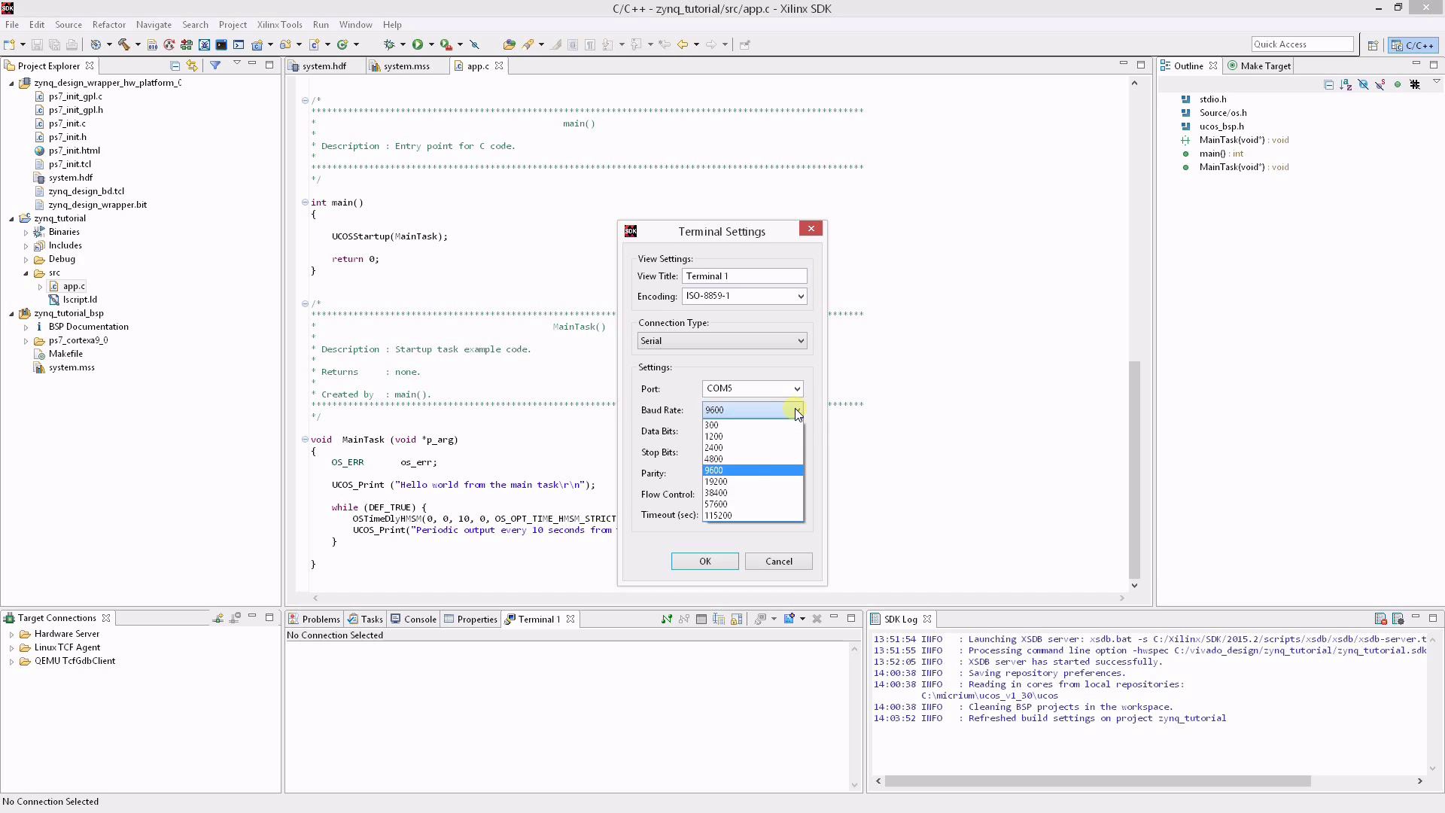
pyautogui.click(721, 514)
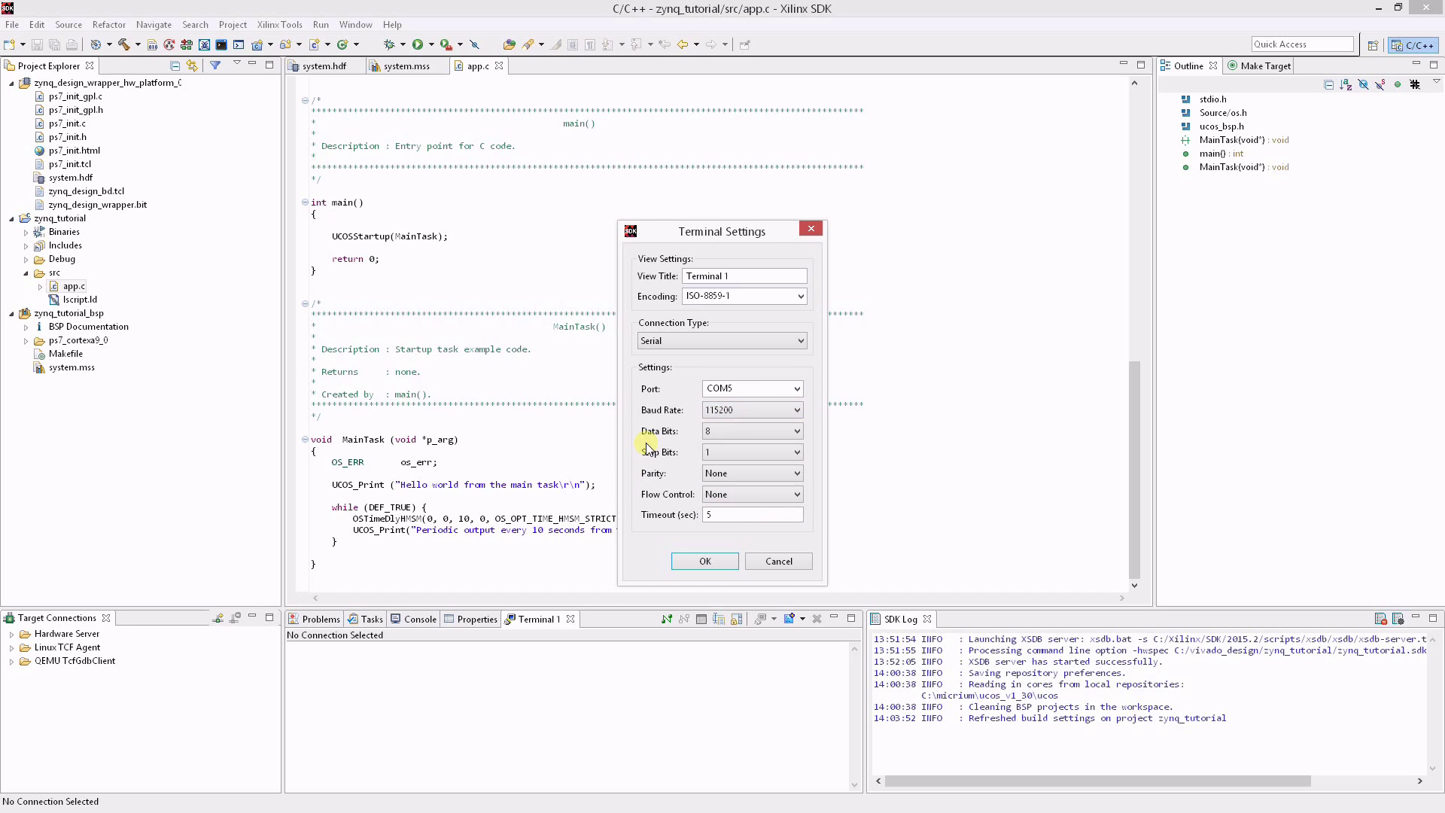
pyautogui.click(717, 561)
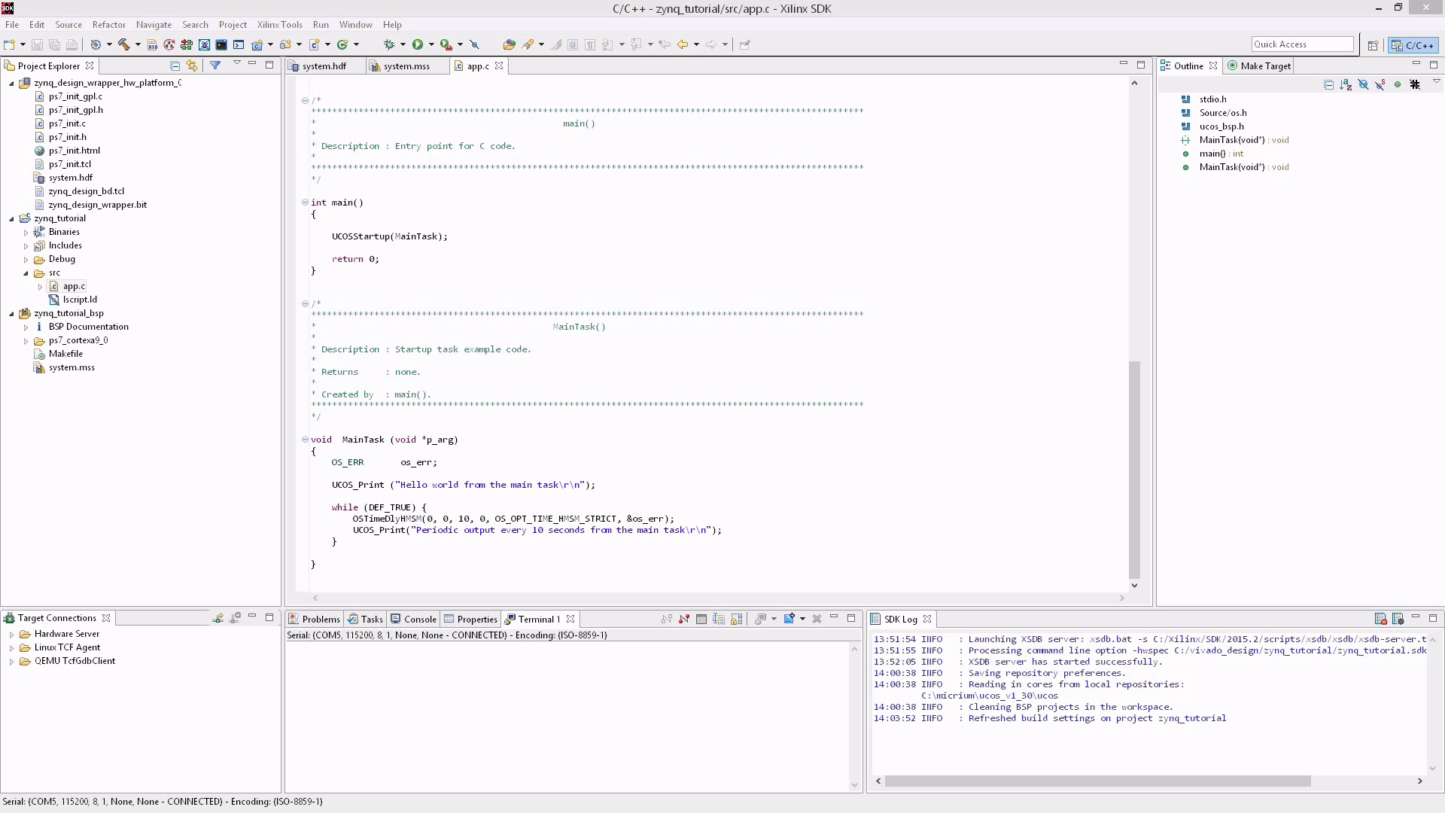
# Create a new Xilinx C/C++ application (System Debugger) debug configuration
pyautogui.click(320, 24)
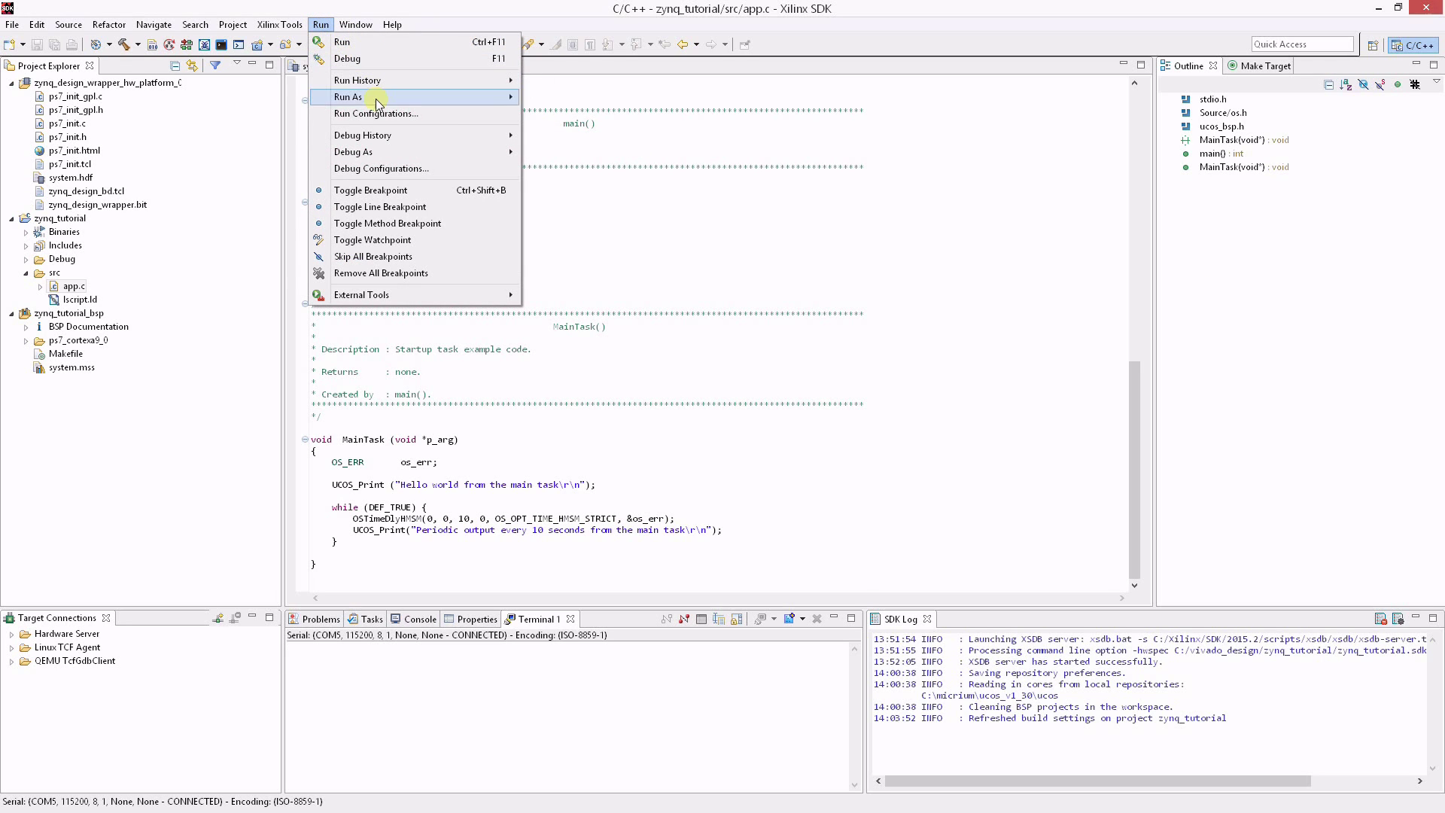
pyautogui.click(377, 169)
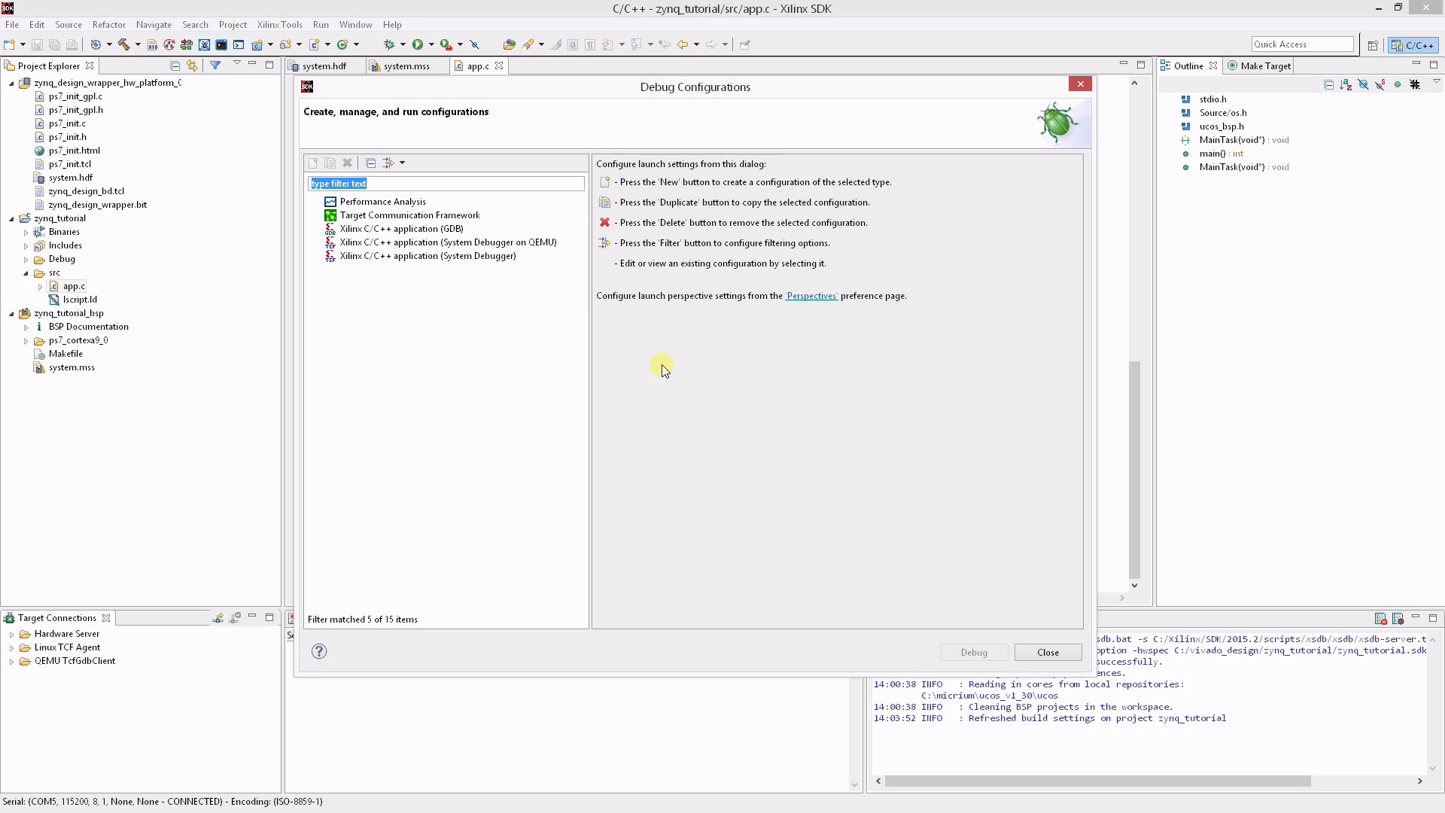
pyautogui.click(492, 256)
pyautogui.rightClick(503, 260)
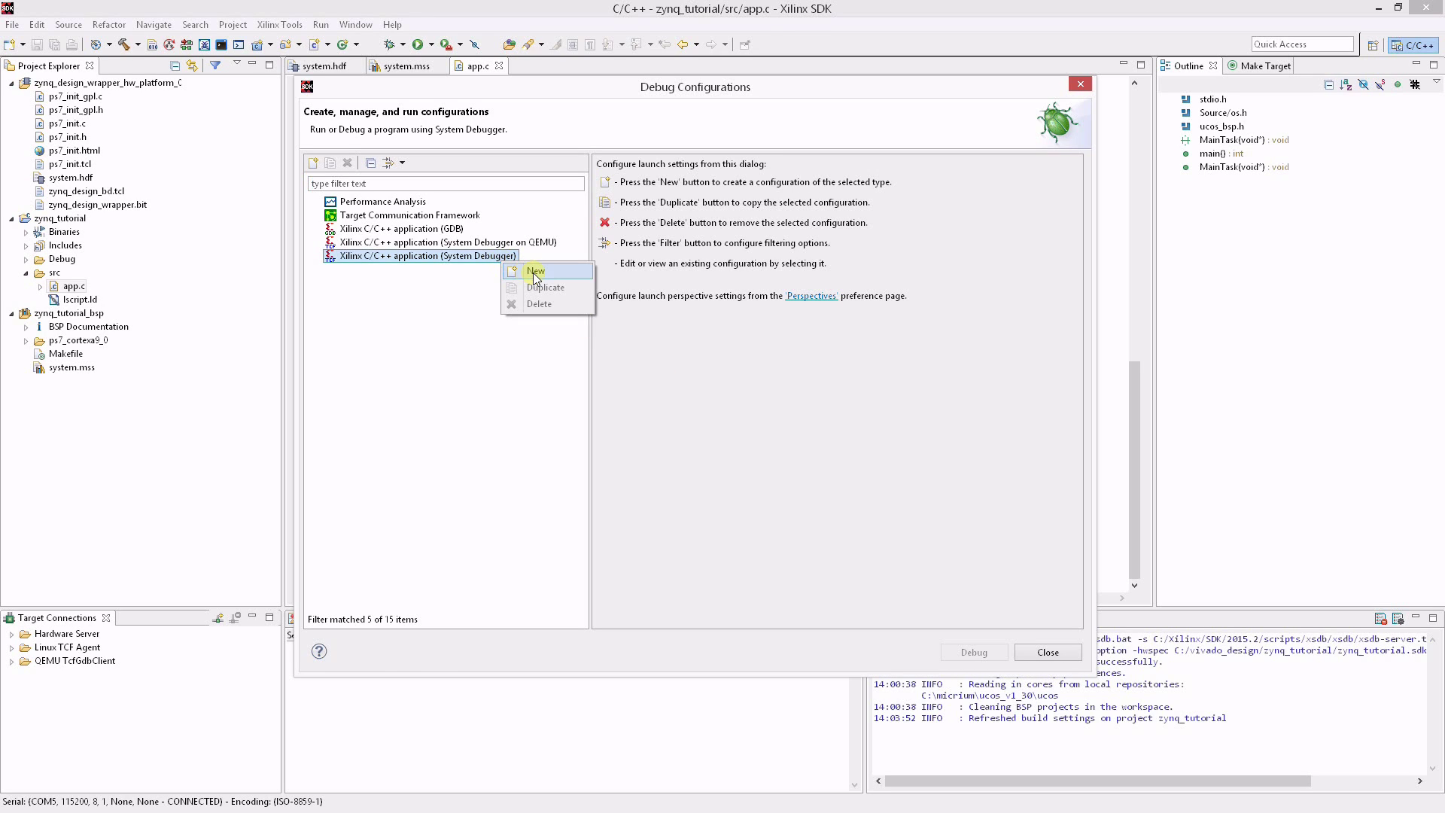
pyautogui.click(535, 272)
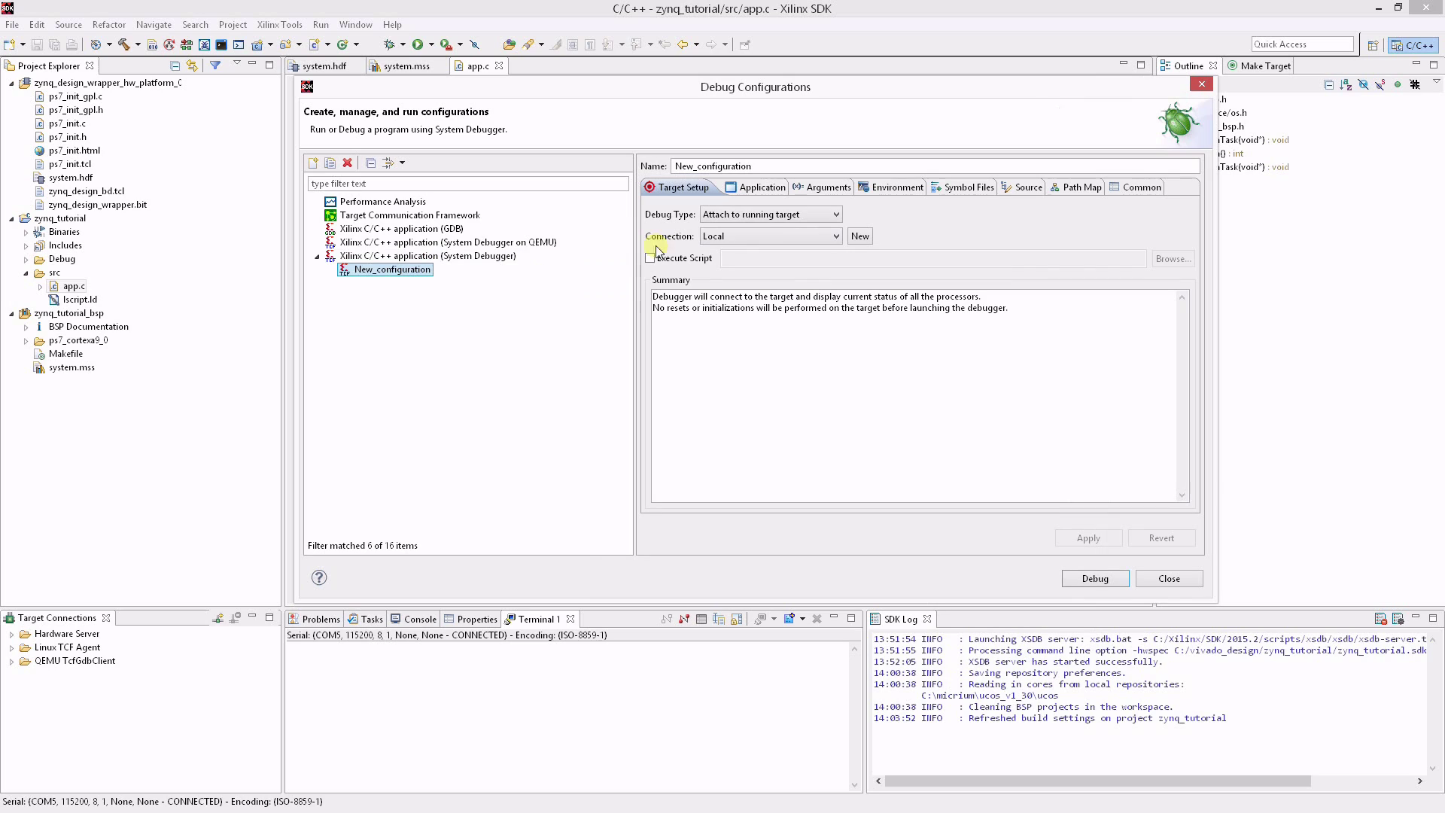
# Set Debug Type to Standalone Application Debug with Reset entire system enabled
pyautogui.click(803, 214)
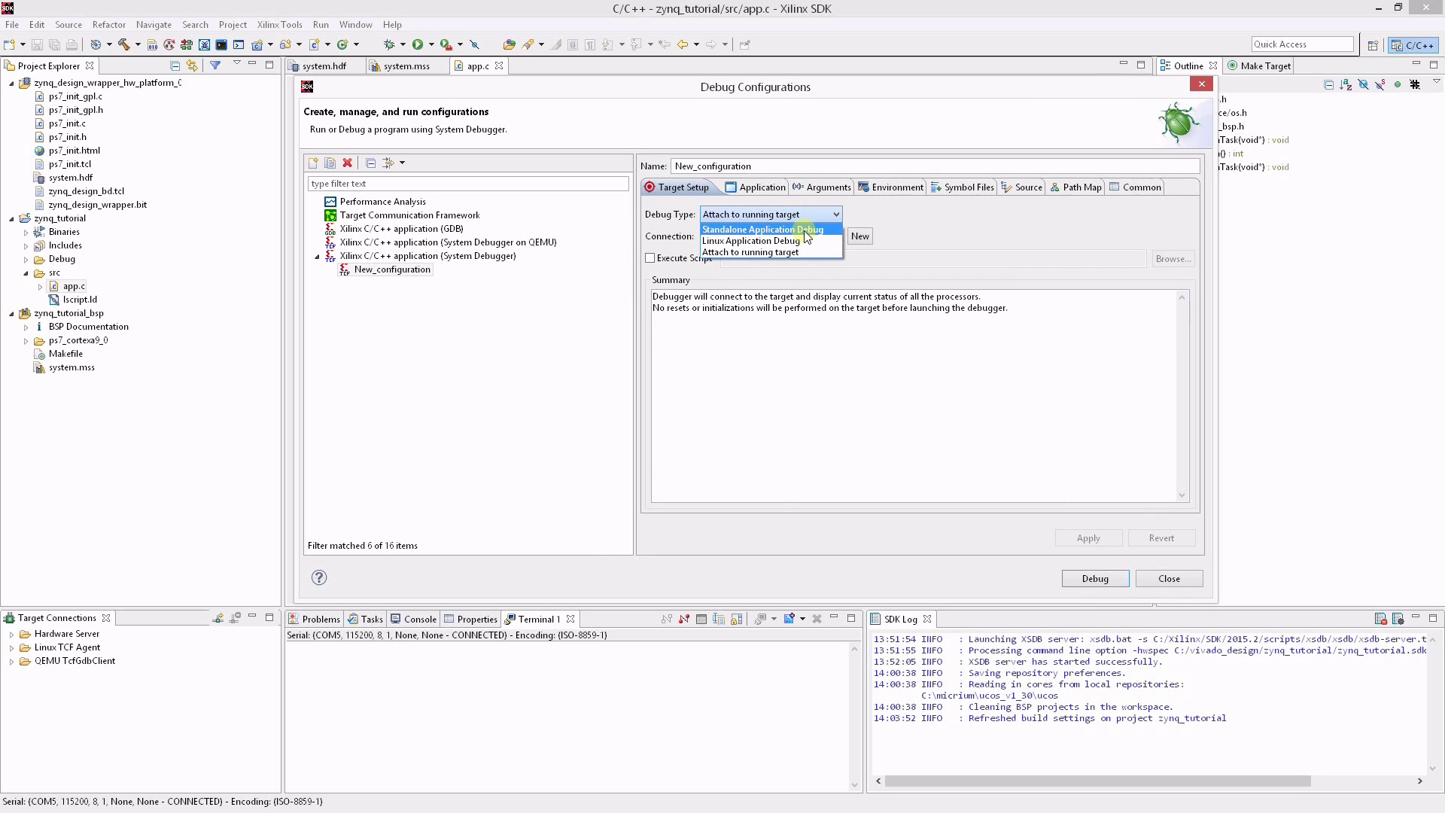
pyautogui.click(806, 229)
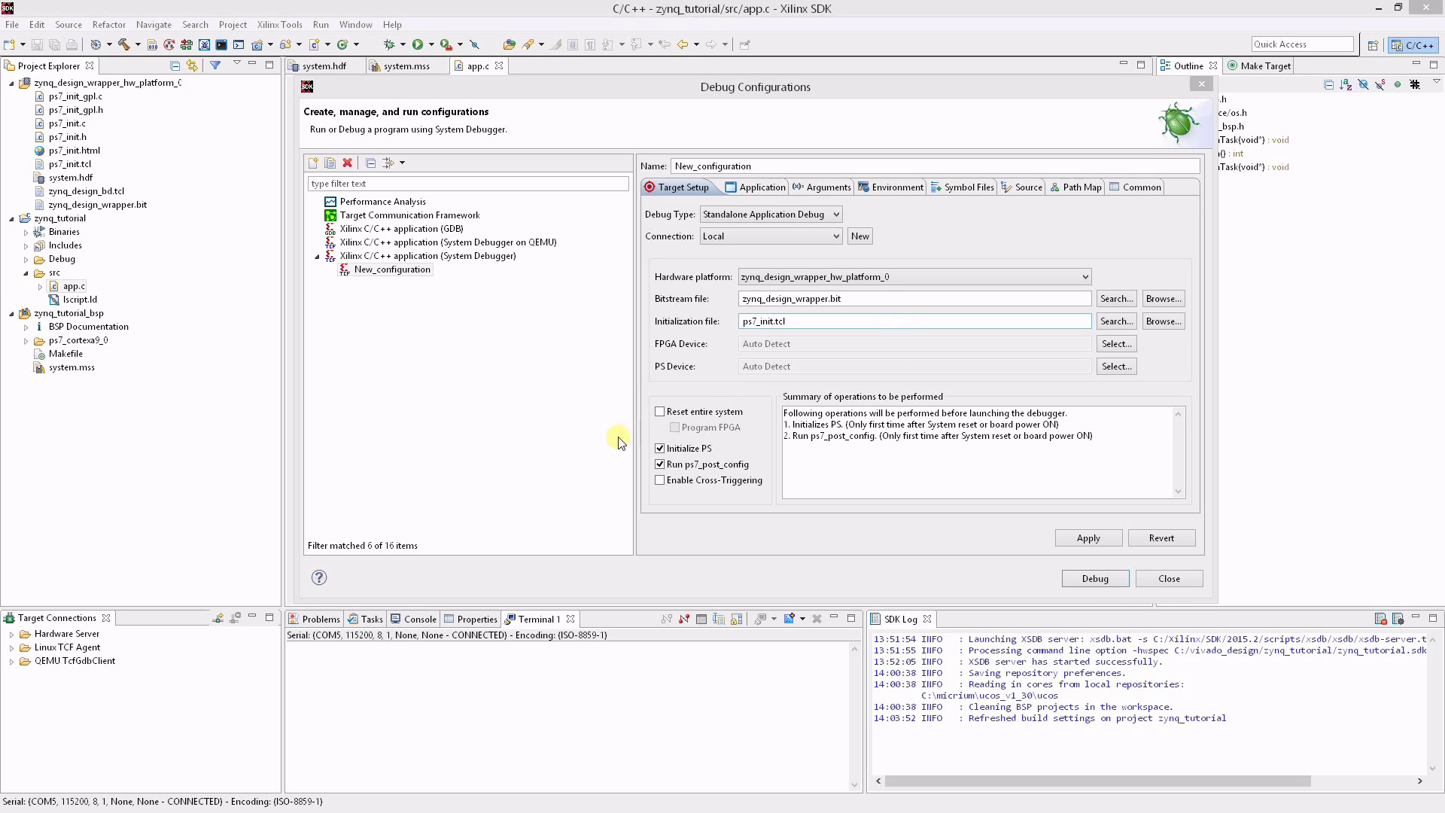
pyautogui.click(660, 412)
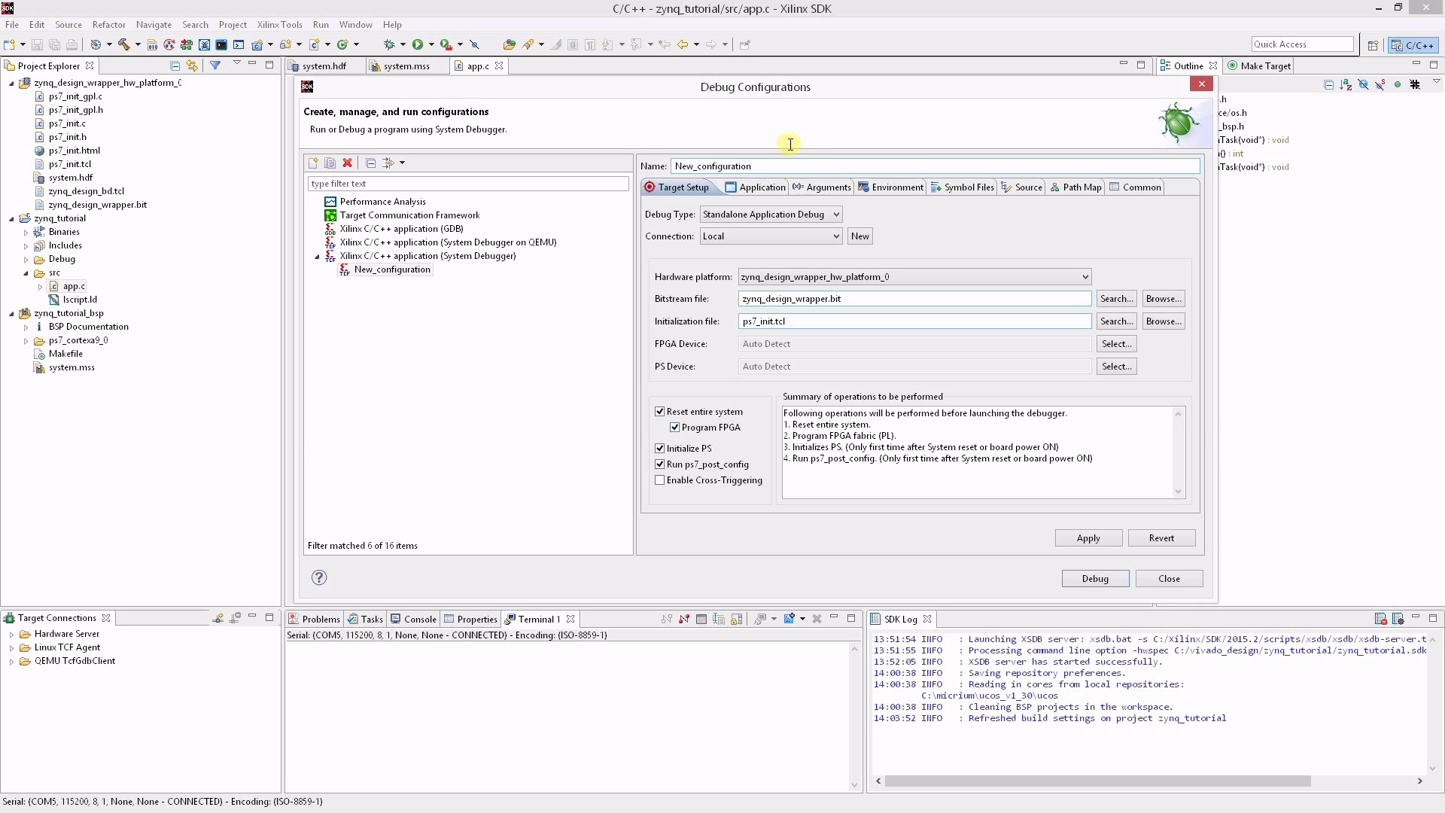
# Enable Download application for ps7_cortexa9_0 on the Application tab and launch Debug
pyautogui.click(756, 189)
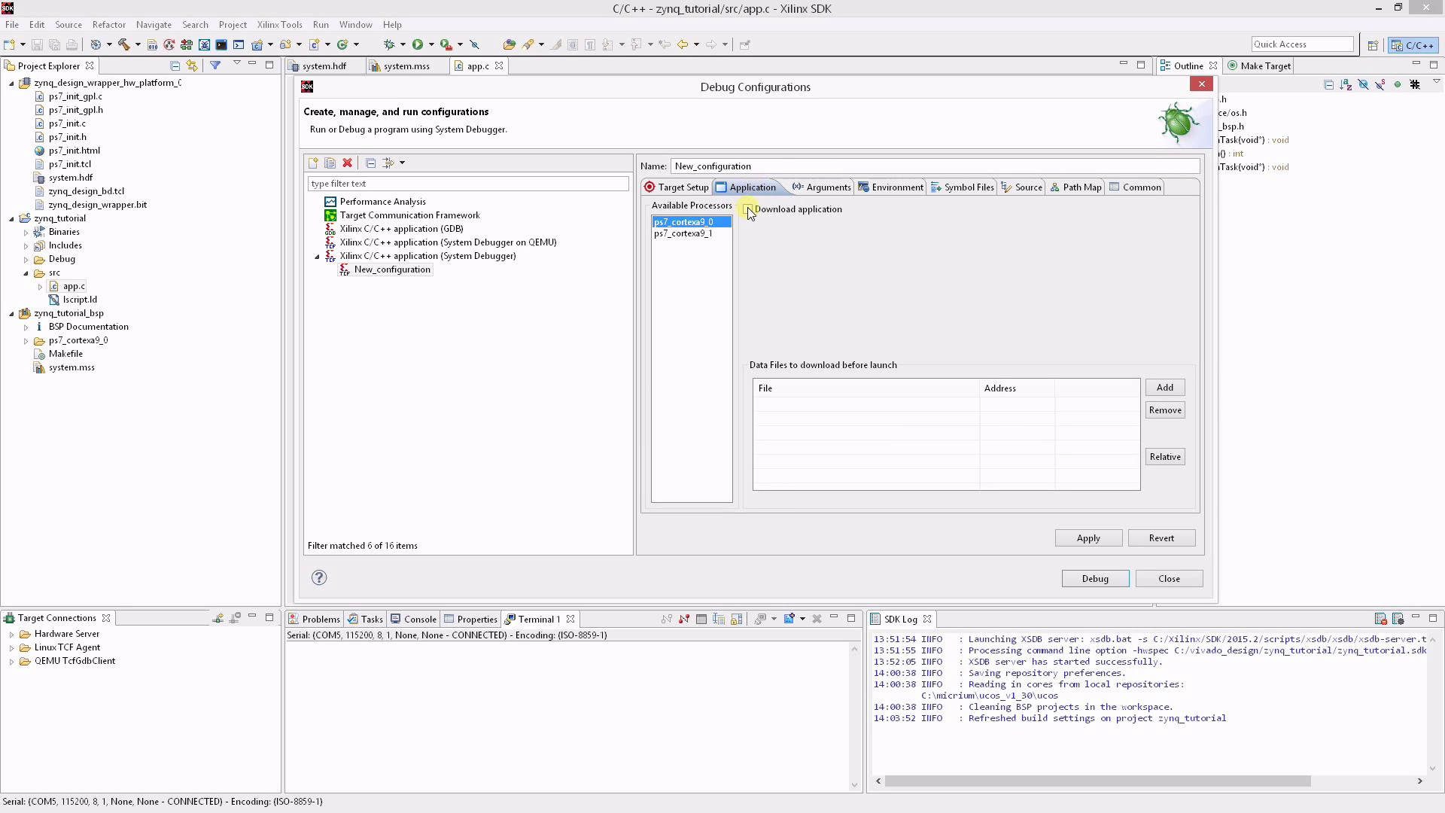
pyautogui.click(748, 210)
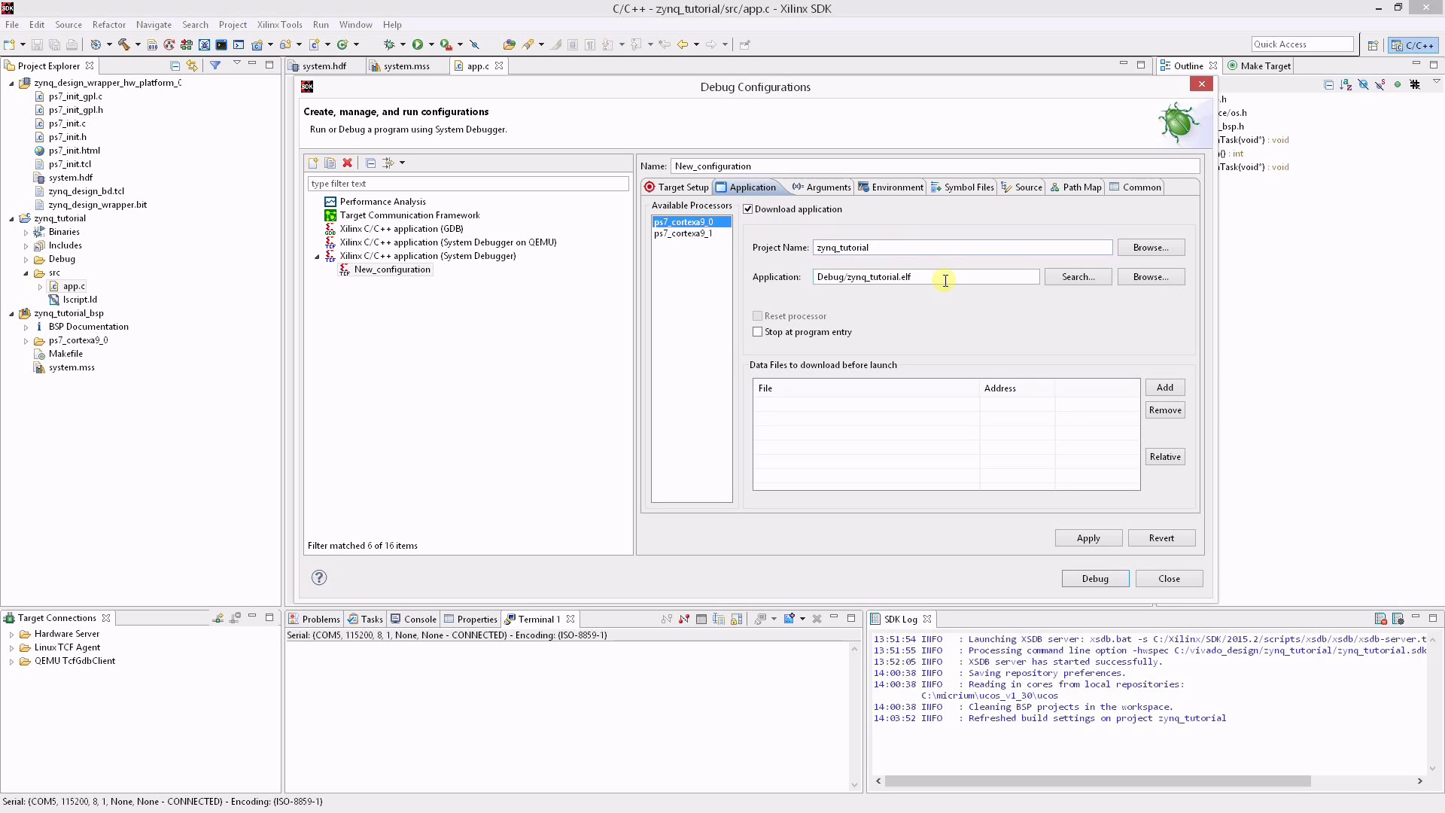
pyautogui.click(1095, 578)
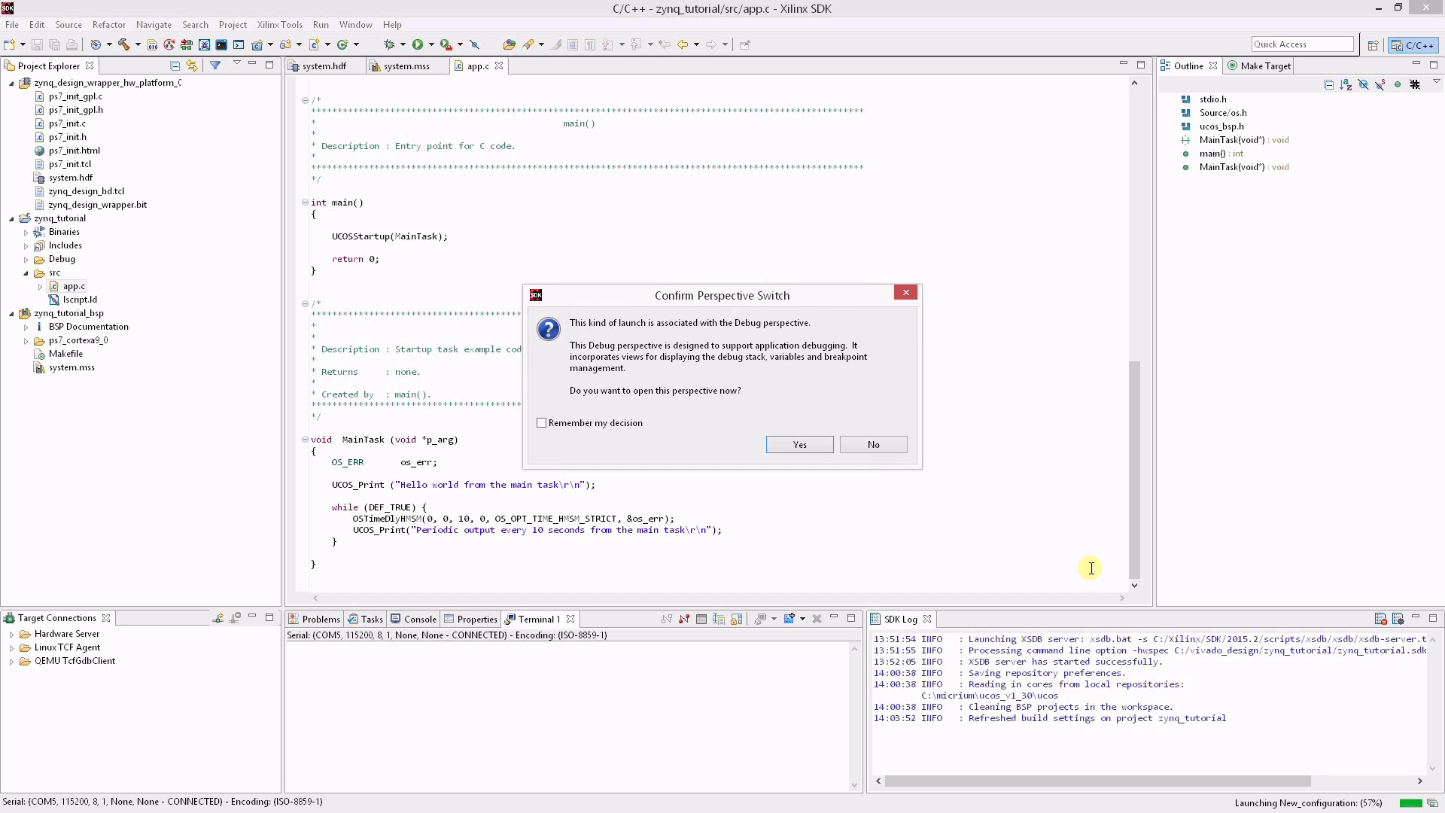
# Accept the Confirm Perspective Switch to enter the Debug perspective
pyautogui.click(799, 445)
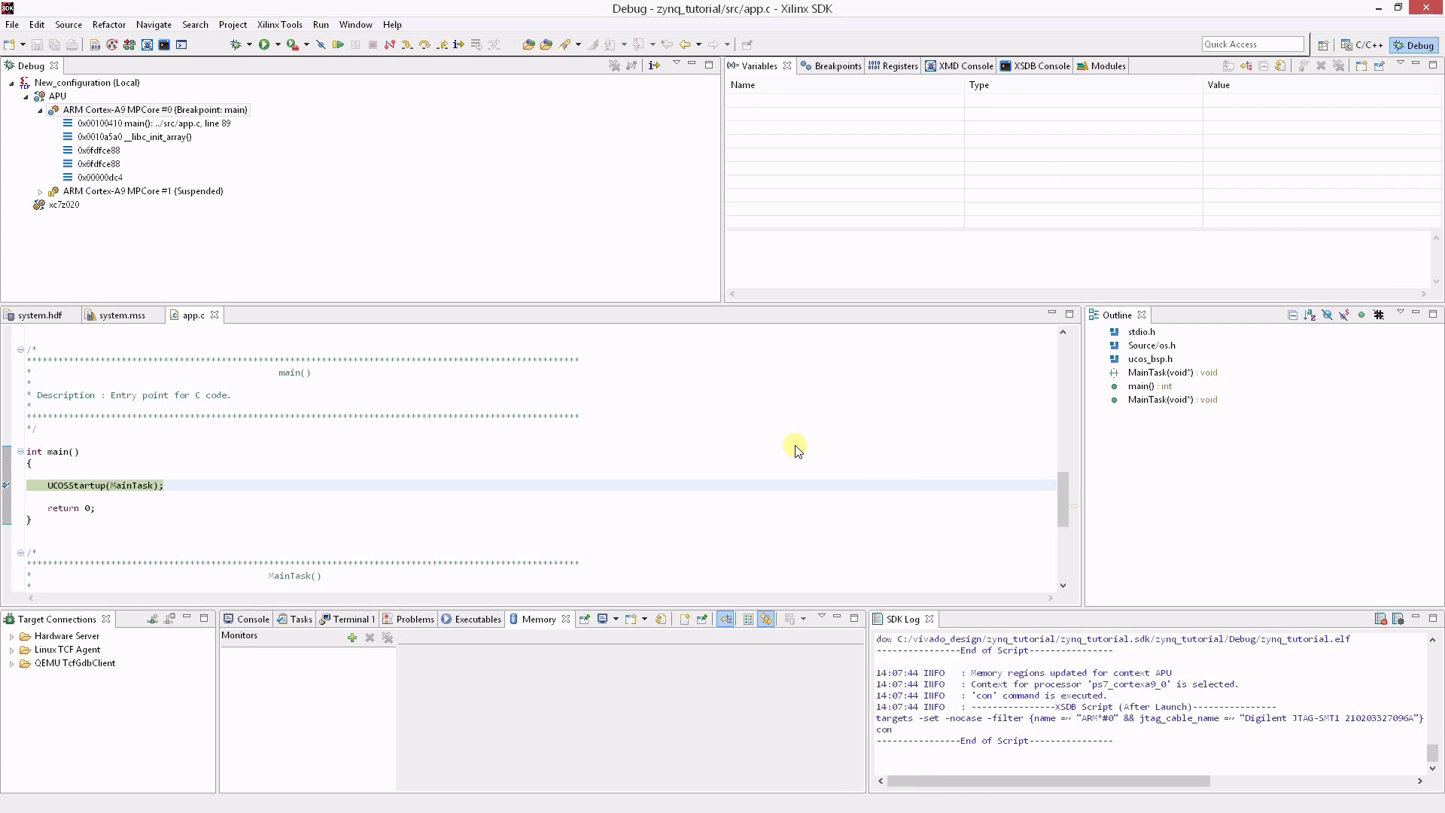
# Resume the program and view the uC/OS startup and Hello world output in Terminal 1
pyautogui.click(338, 46)
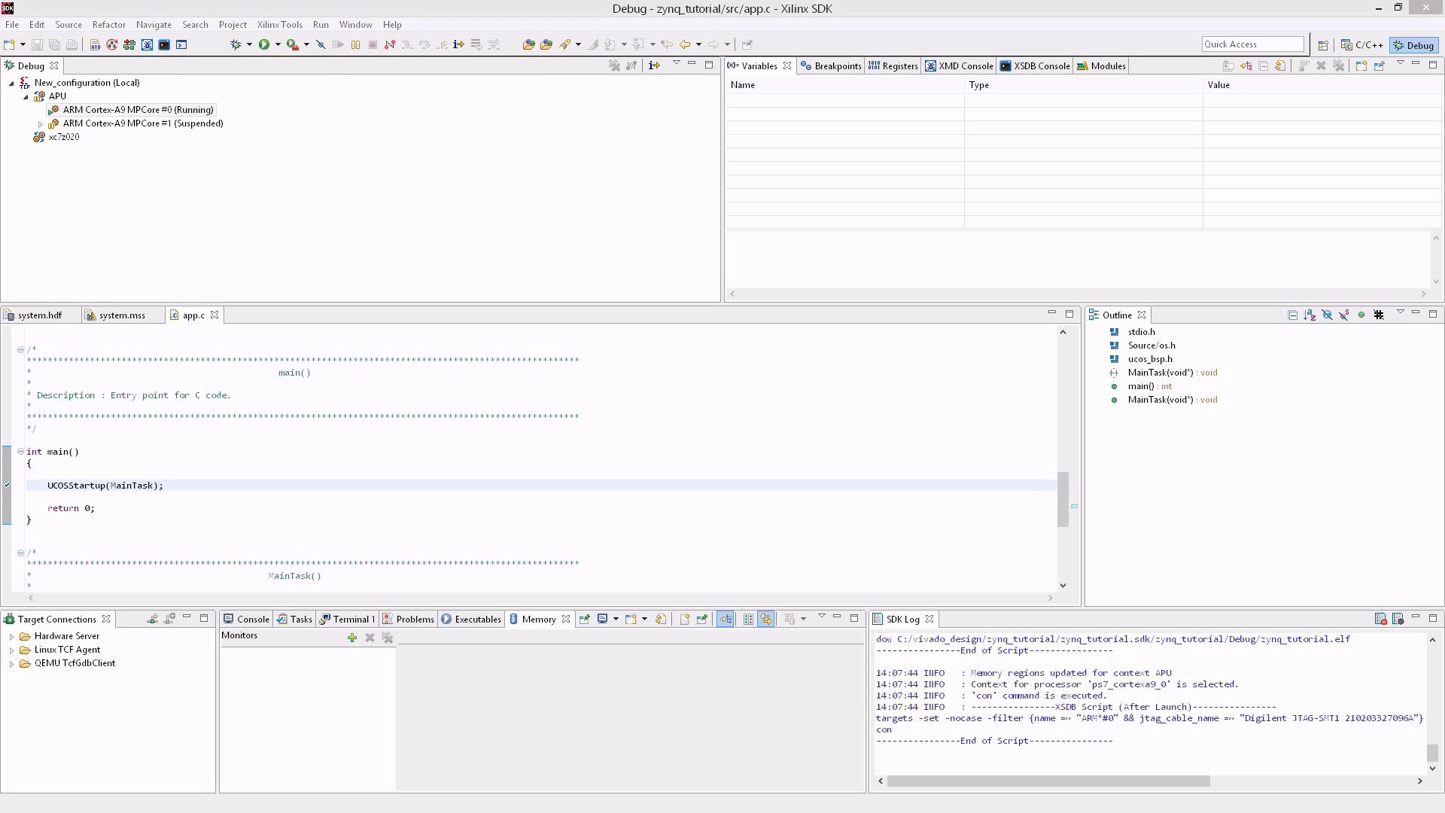
pyautogui.click(350, 619)
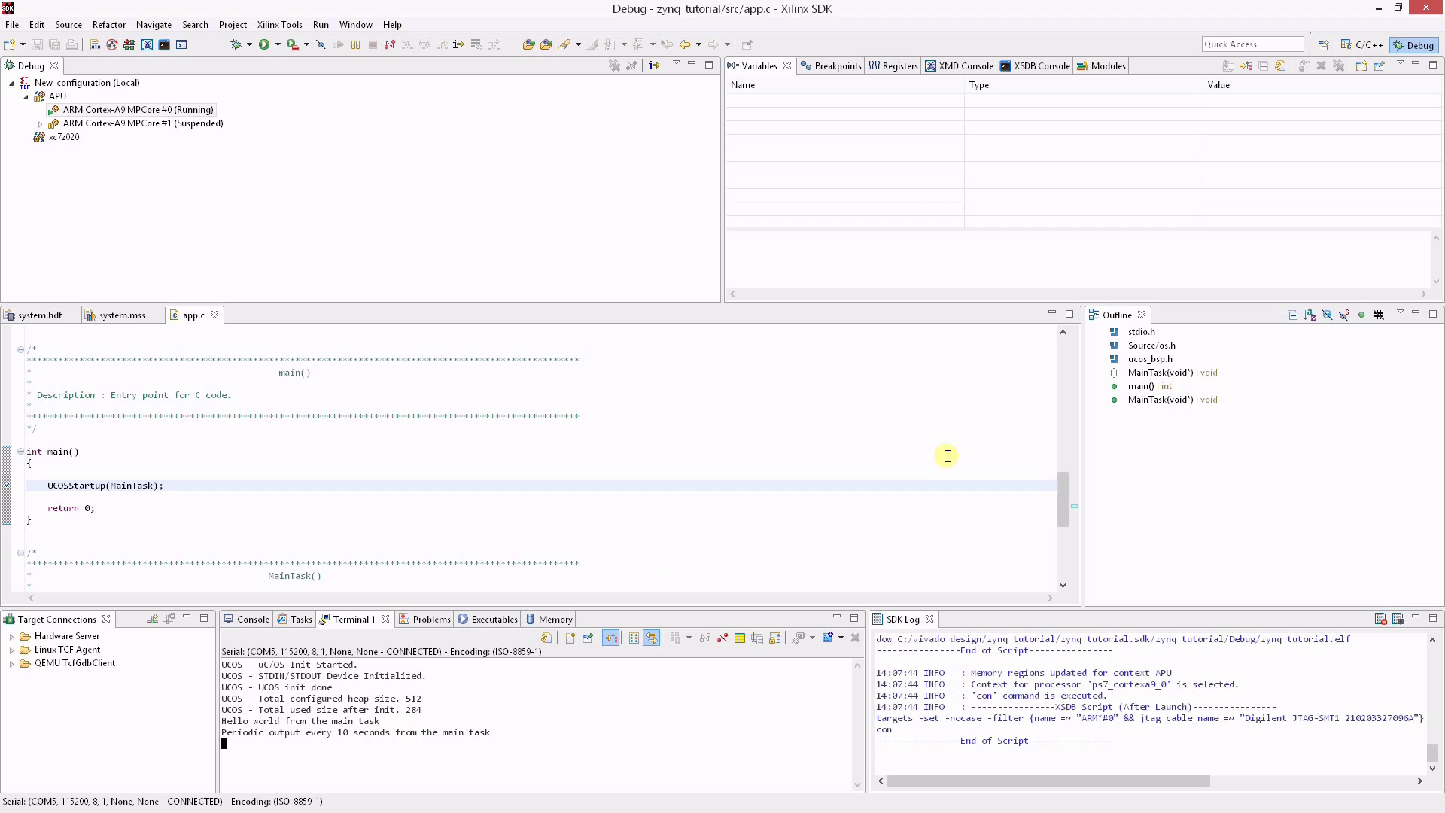
pyautogui.moveTo(1063, 498); pyautogui.dragTo(1063, 551)
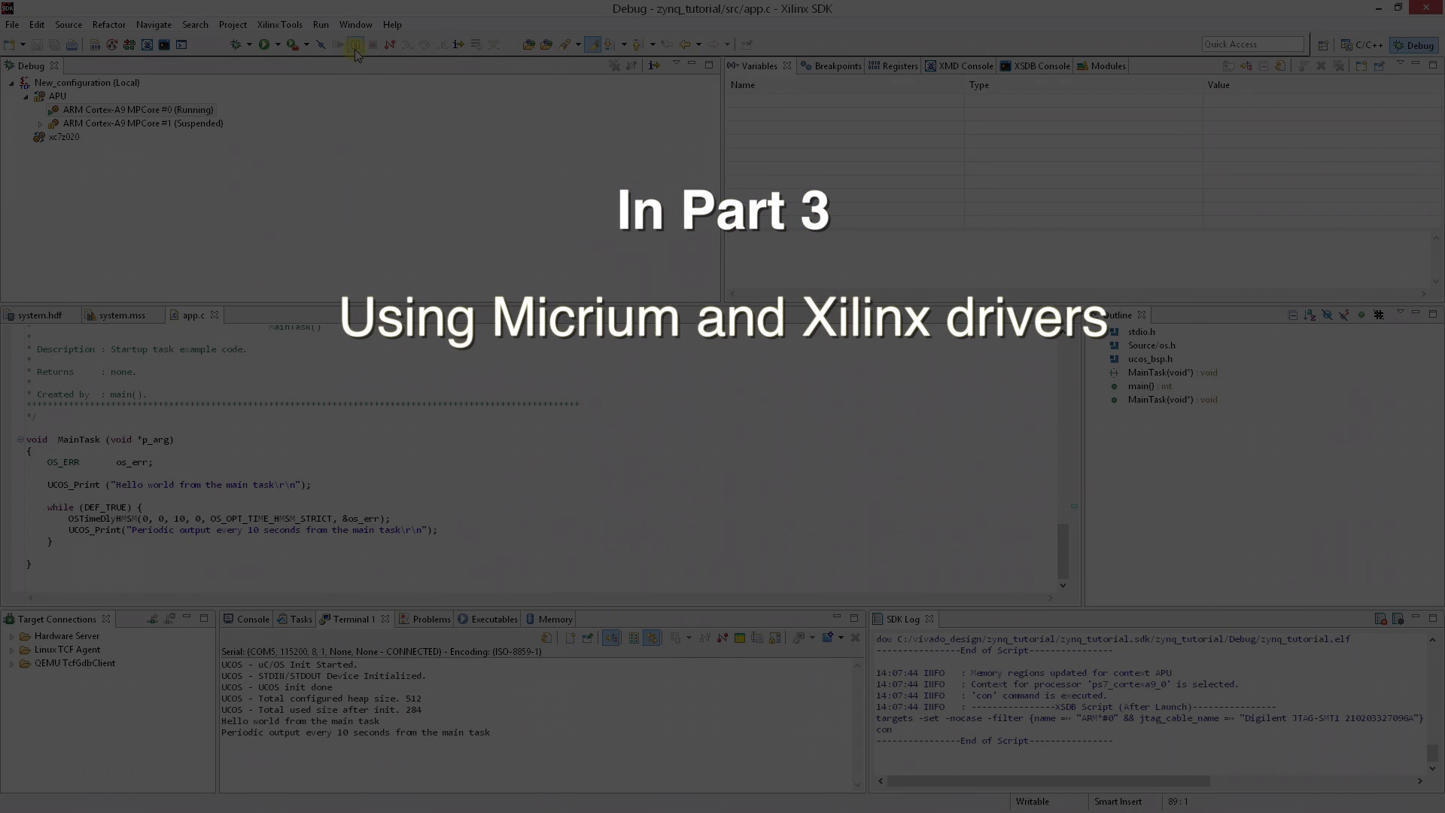
# Suspend the running uC/OS-III program, then disconnect the debugger from the Zynq board
pyautogui.click(354, 45)
pyautogui.click(391, 44)
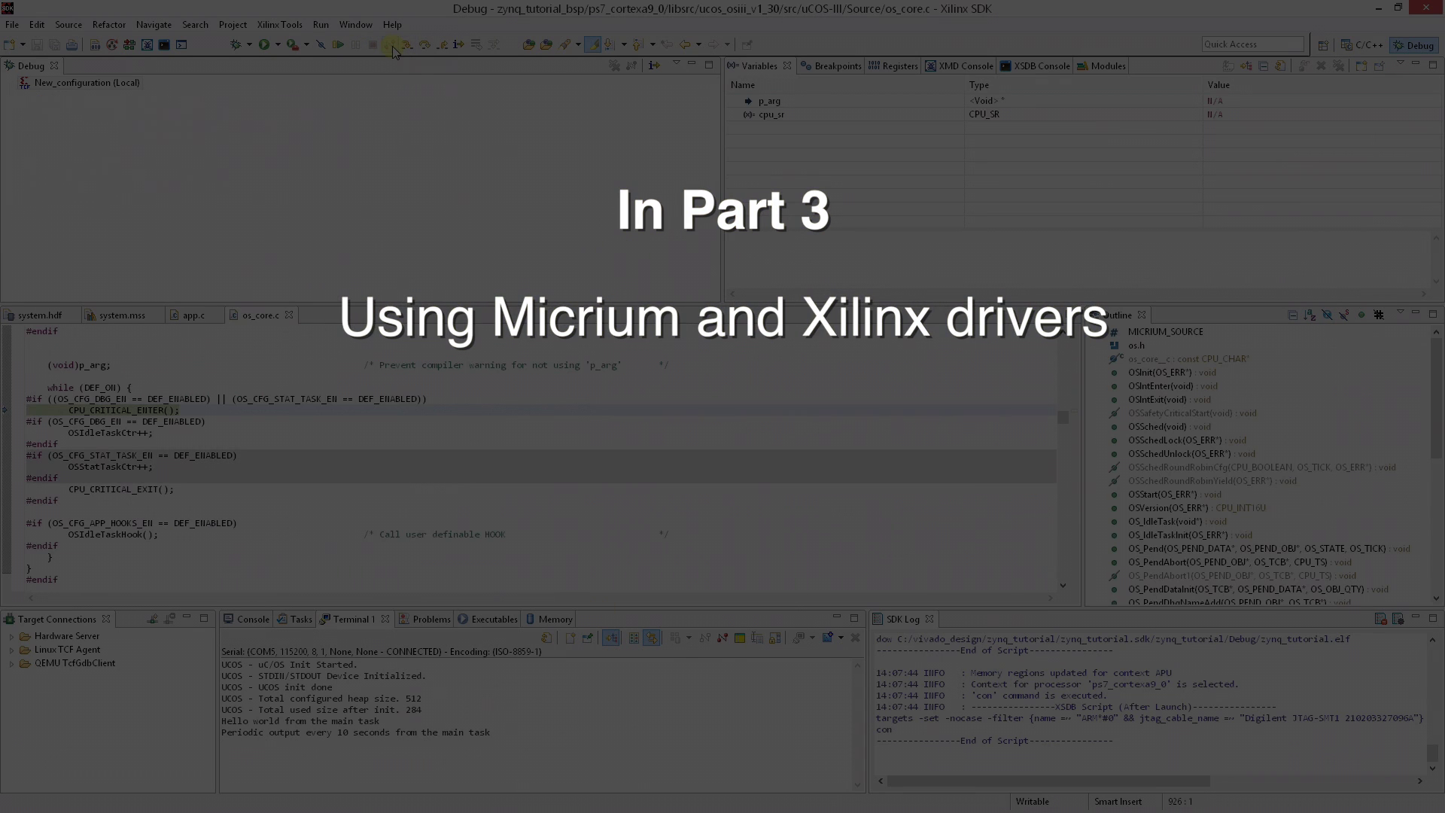